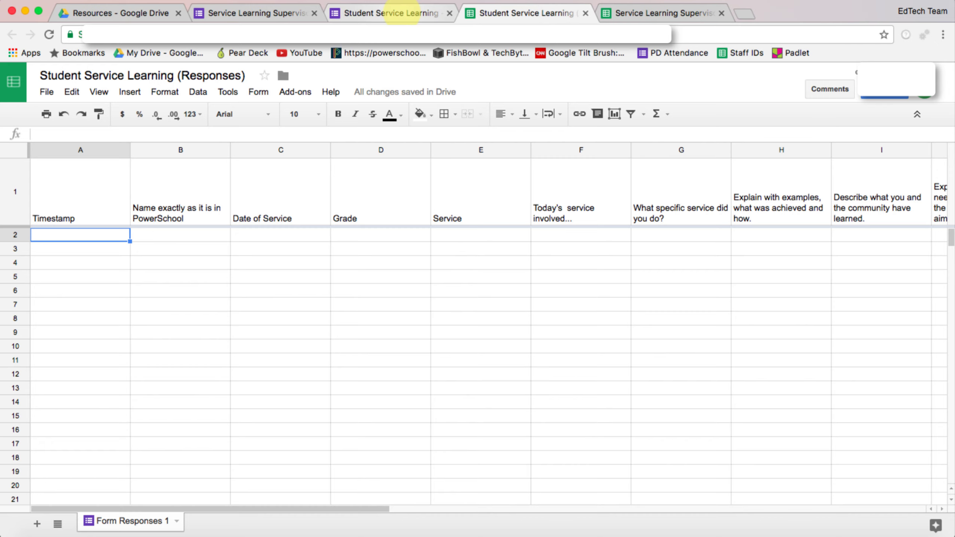
# - Switch to the Student Service Learning form and open its respondent preview
pyautogui.click(401, 13)
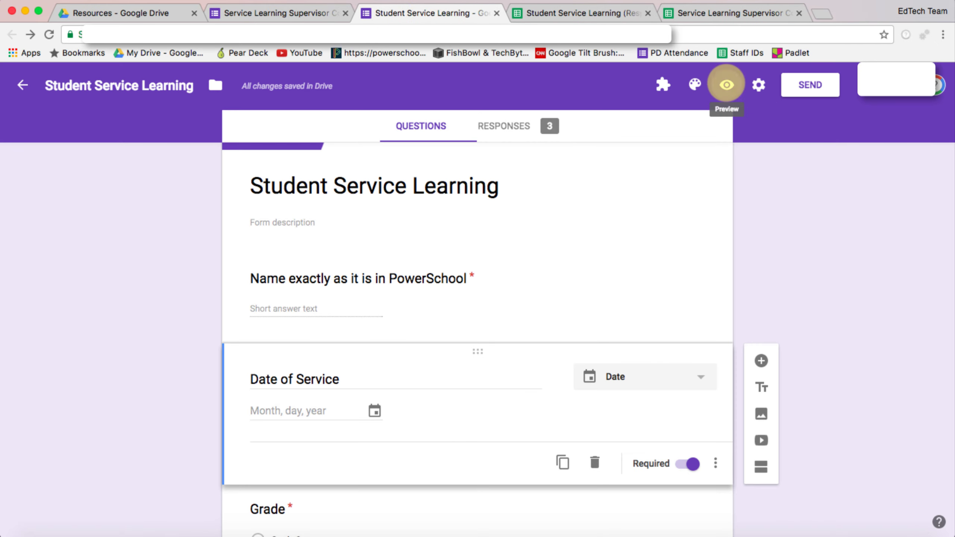
pyautogui.click(726, 85)
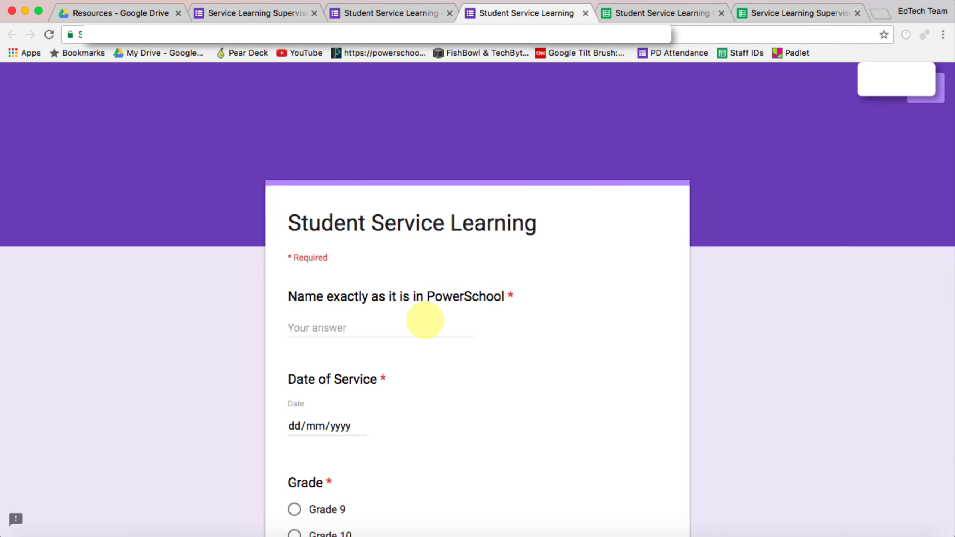
# - Fill in the first test response with a student name and service date, and submit it
pyautogui.click(370, 329)
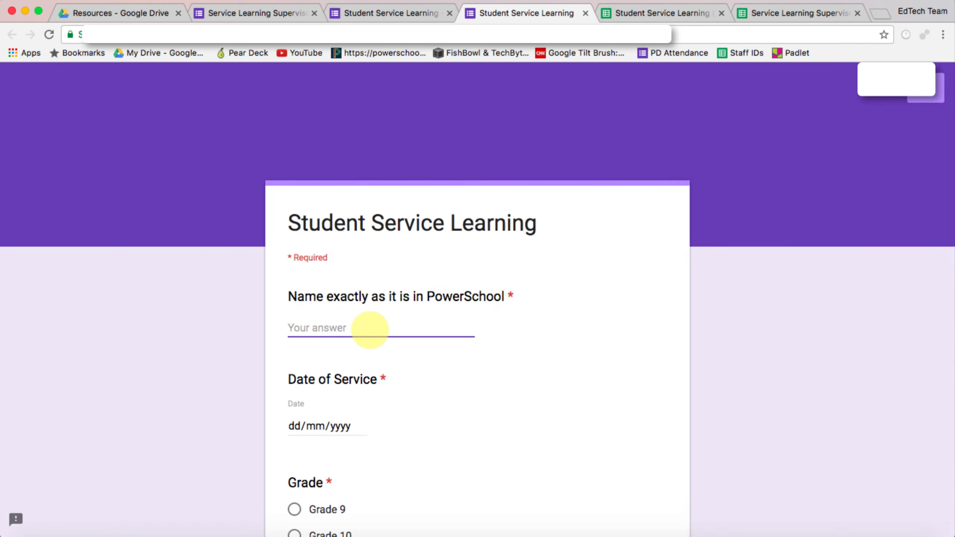
pyautogui.write('Han Solo')
pyautogui.click(360, 424)
pyautogui.click(331, 311)
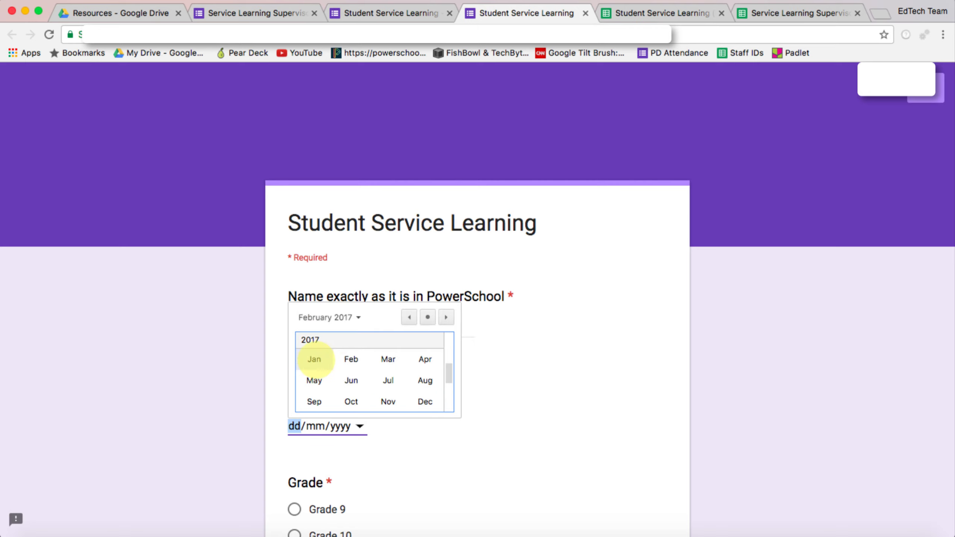
pyautogui.click(313, 359)
pyautogui.click(418, 375)
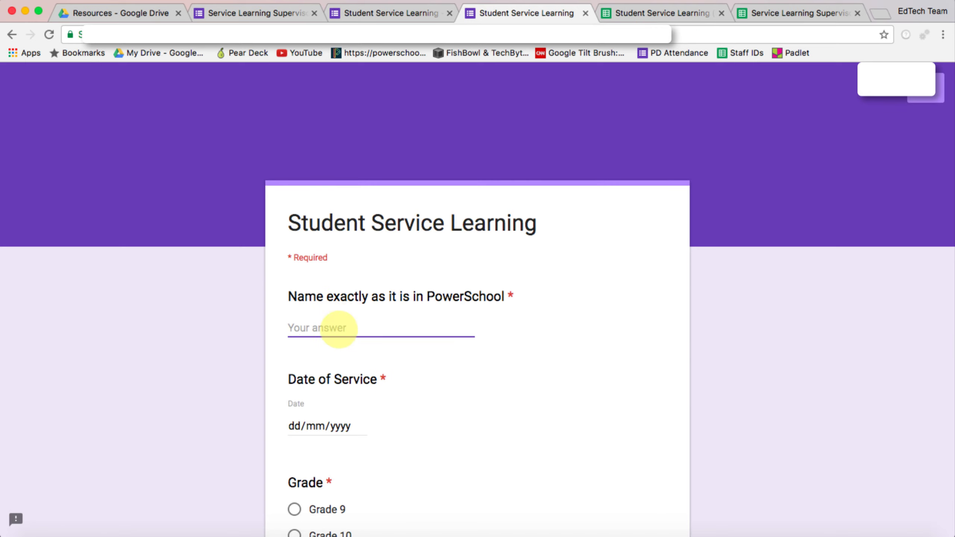
pyautogui.write('Homer Si')
pyautogui.click(361, 426)
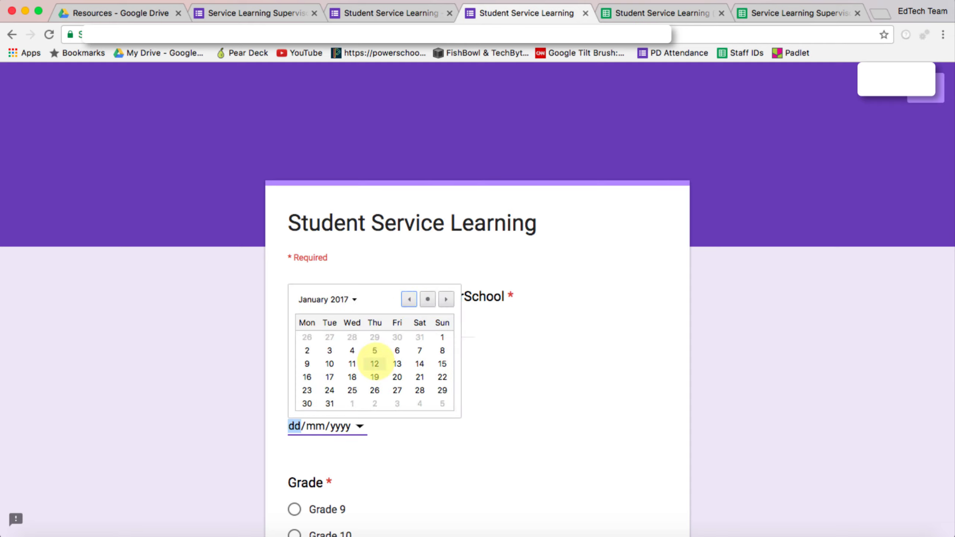
pyautogui.click(384, 387)
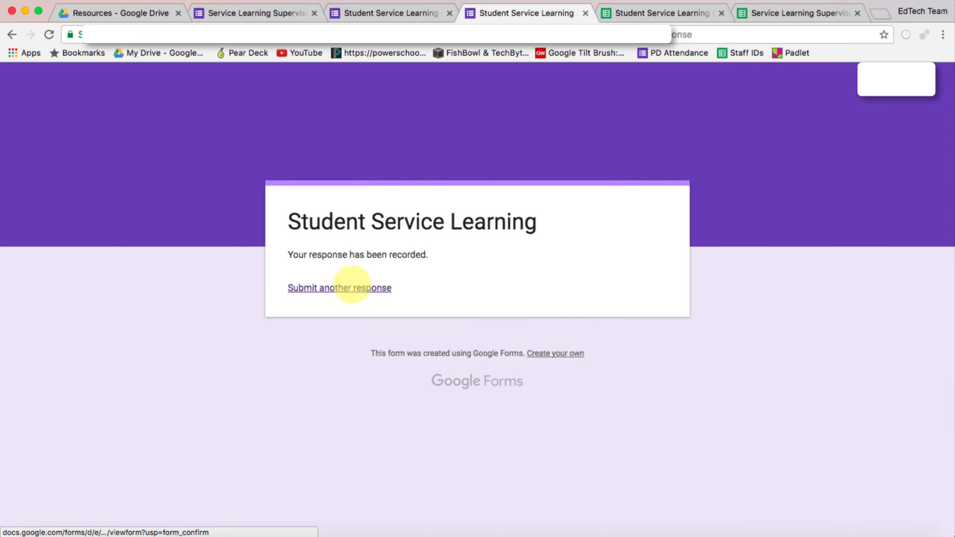
# - Submit another test response for a different student
pyautogui.click(351, 286)
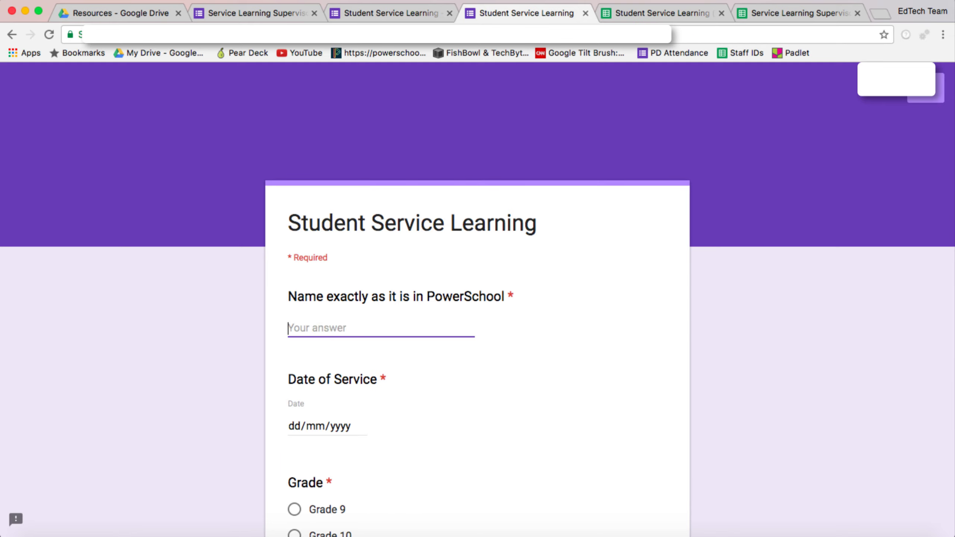
pyautogui.write('Bart Simpson')
pyautogui.click(360, 425)
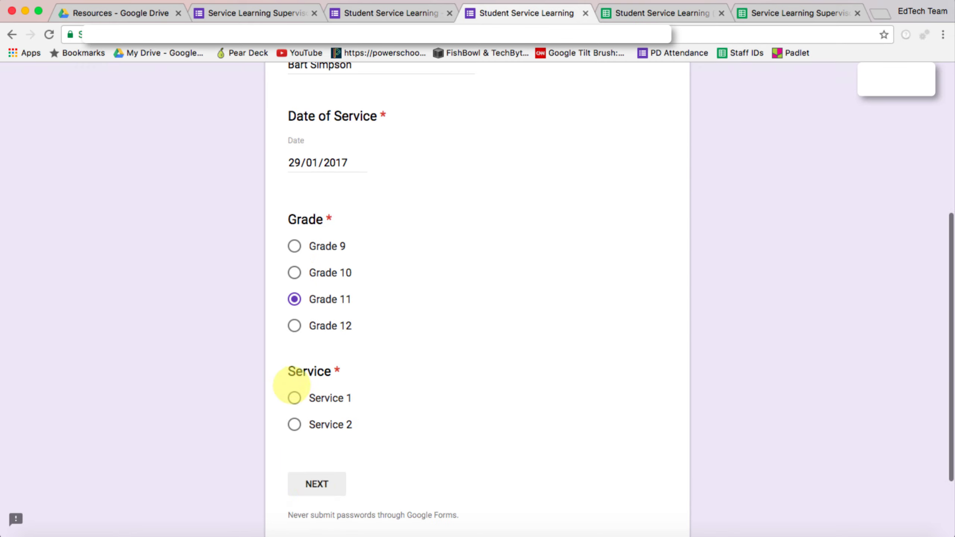
pyautogui.click(377, 386)
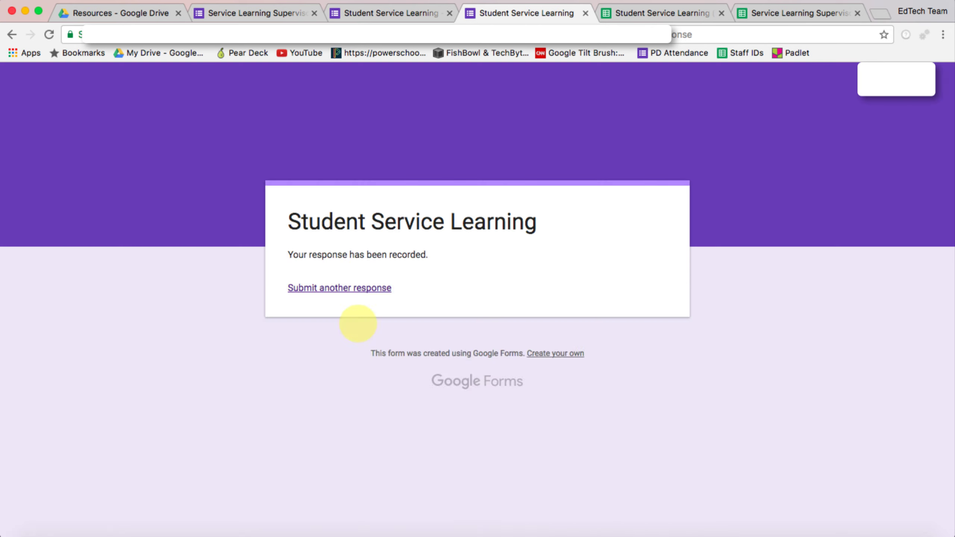
# - Submit a fourth test response for another student with service date 31/01/2017
pyautogui.click(345, 286)
pyautogui.click(301, 328)
pyautogui.write('Da')
pyautogui.write('rth Vader')
pyautogui.click(360, 426)
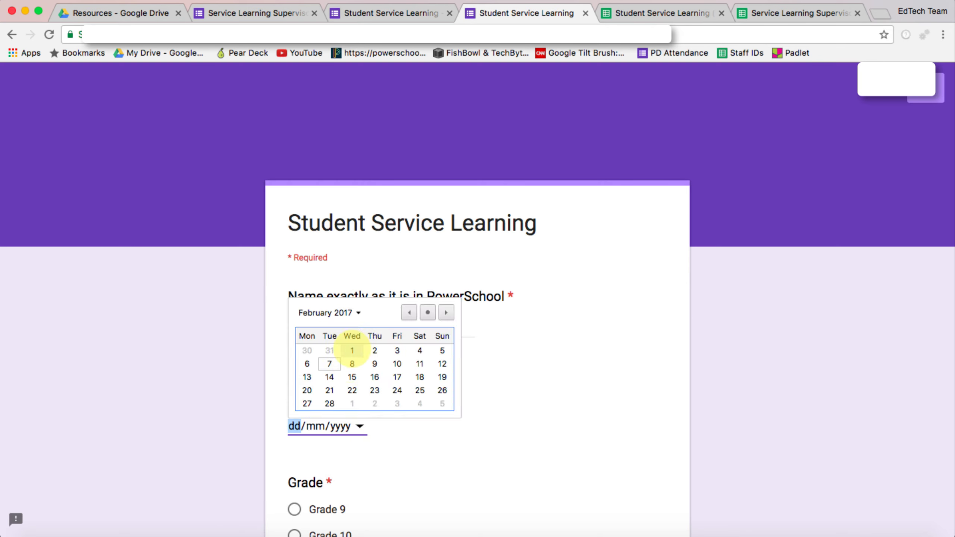
pyautogui.click(328, 350)
pyautogui.scroll(-5, 323, 391)
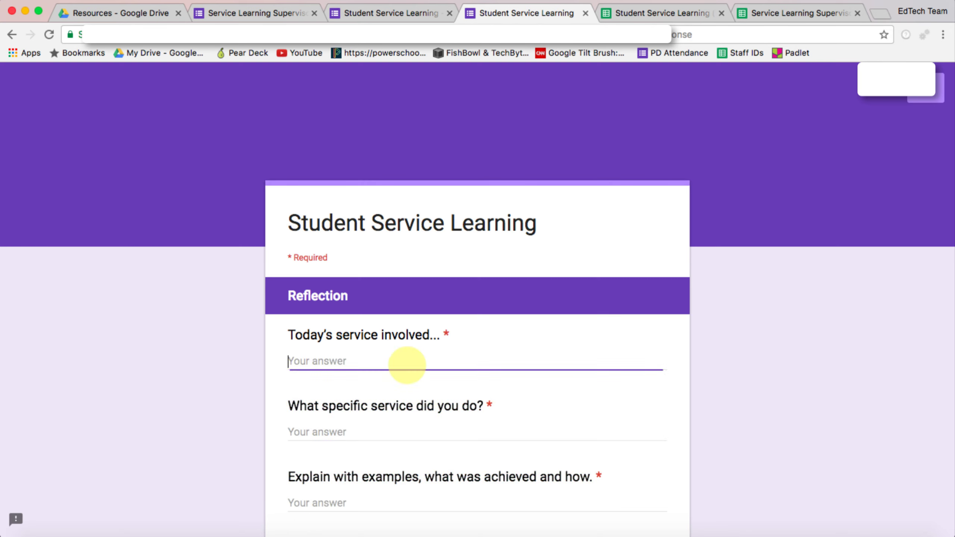
pyautogui.click(673, 13)
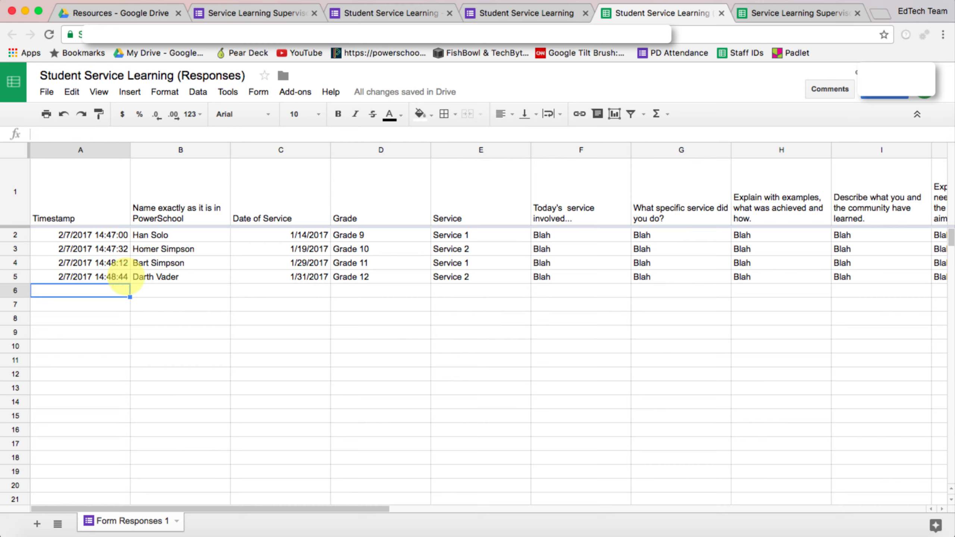
pyautogui.click(420, 264)
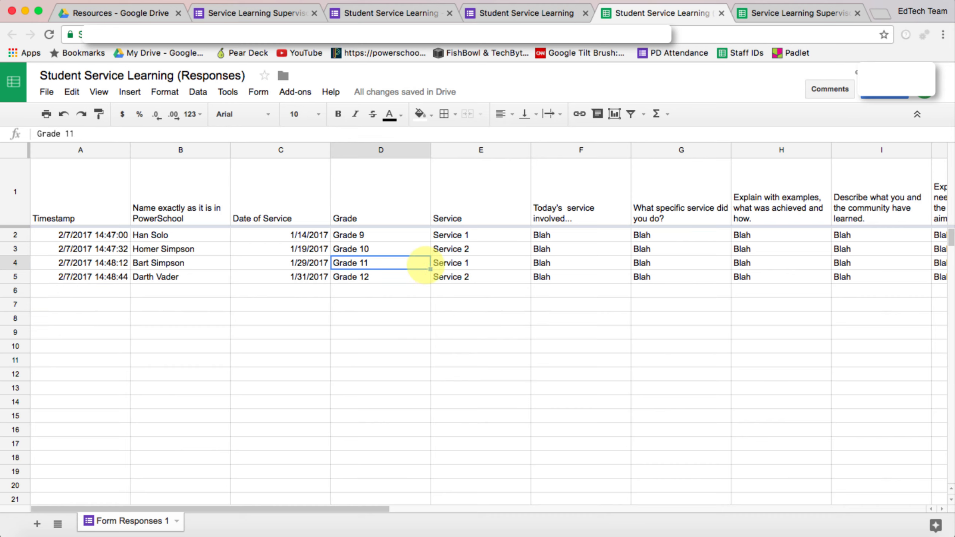
pyautogui.press('Right')
pyautogui.press('Right')
pyautogui.press('Right')
pyautogui.press('Right')
pyautogui.press('Right')
pyautogui.press('Left')
pyautogui.press('Left')
pyautogui.press('Left')
pyautogui.press('Left')
pyautogui.press('Left')
pyautogui.press('Left')
pyautogui.press('Left')
pyautogui.press('Left')
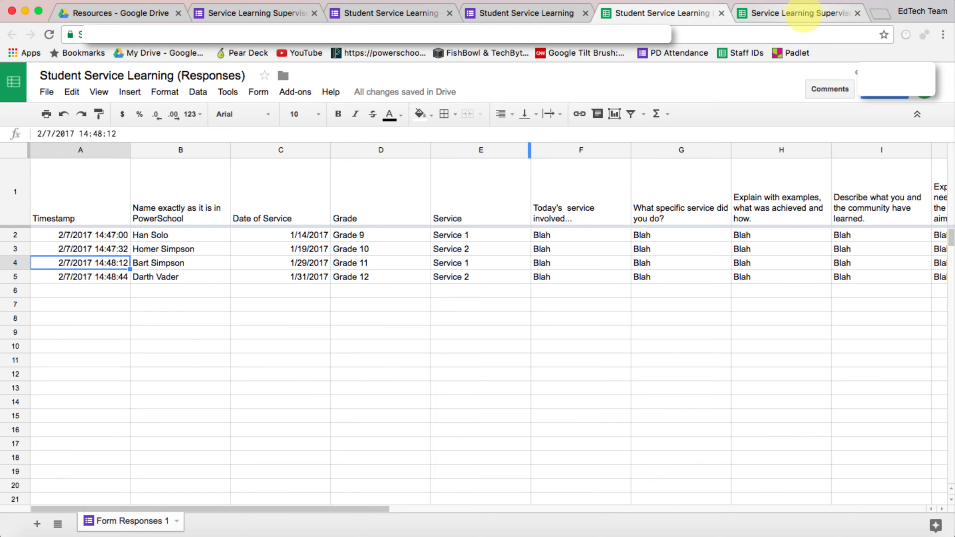
pyautogui.click(803, 14)
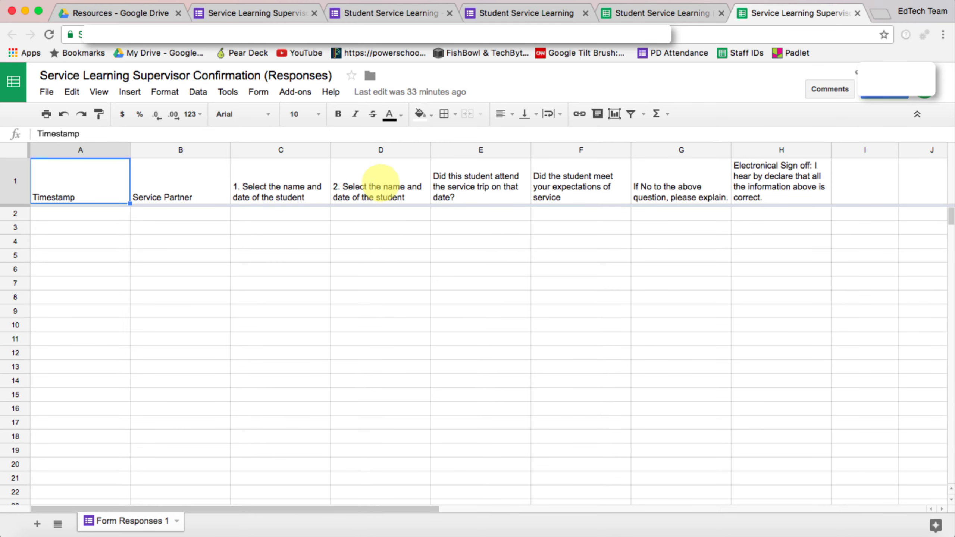
pyautogui.click(654, 13)
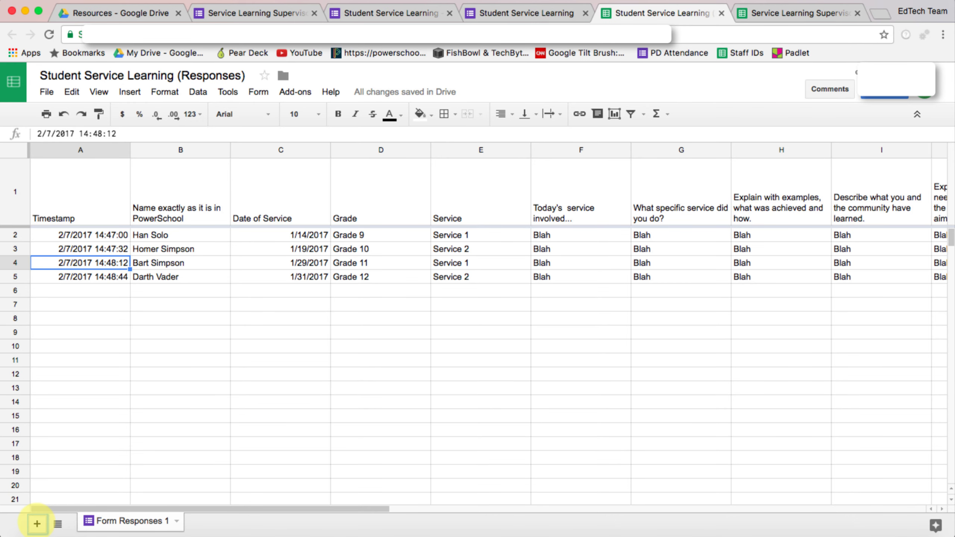
# - Add a sheet beside Form Responses 1 and rename Sheet2 to 'Supervisor Form'
pyautogui.click(37, 524)
pyautogui.click(225, 521)
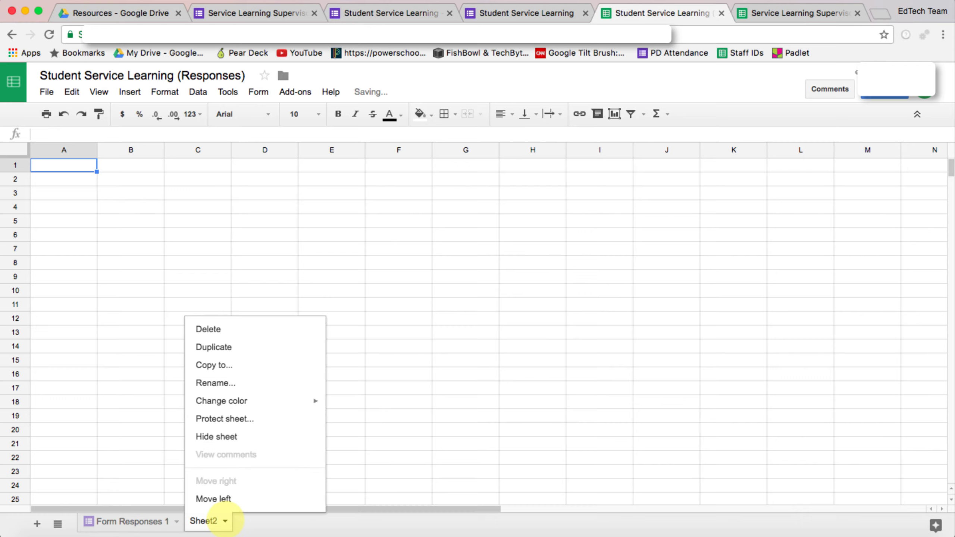
pyautogui.click(228, 383)
pyautogui.write('Su')
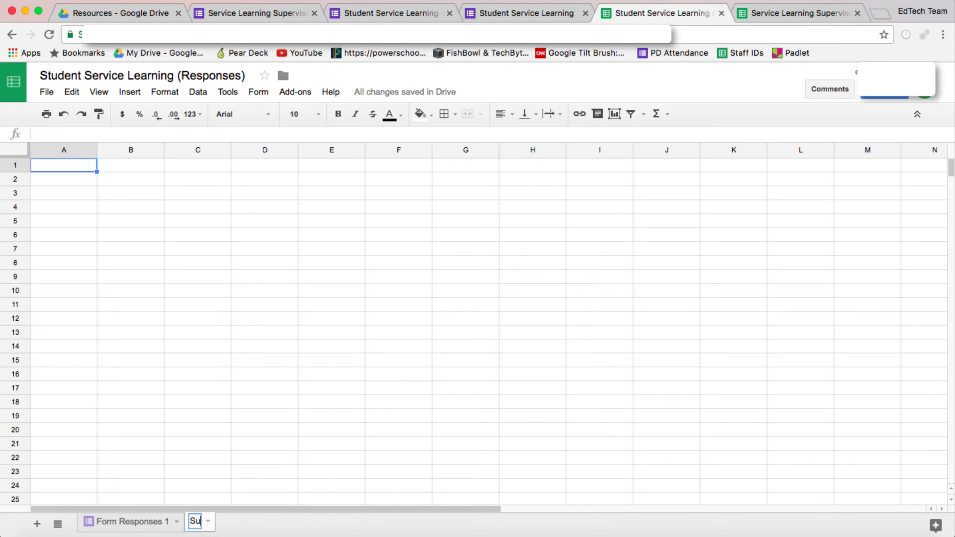
pyautogui.write('pervisor')
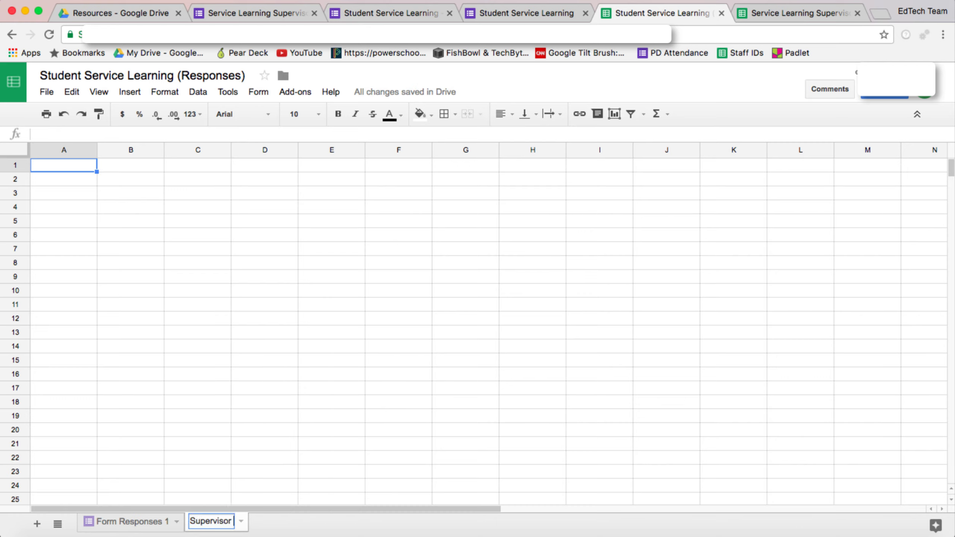
pyautogui.write(' Form')
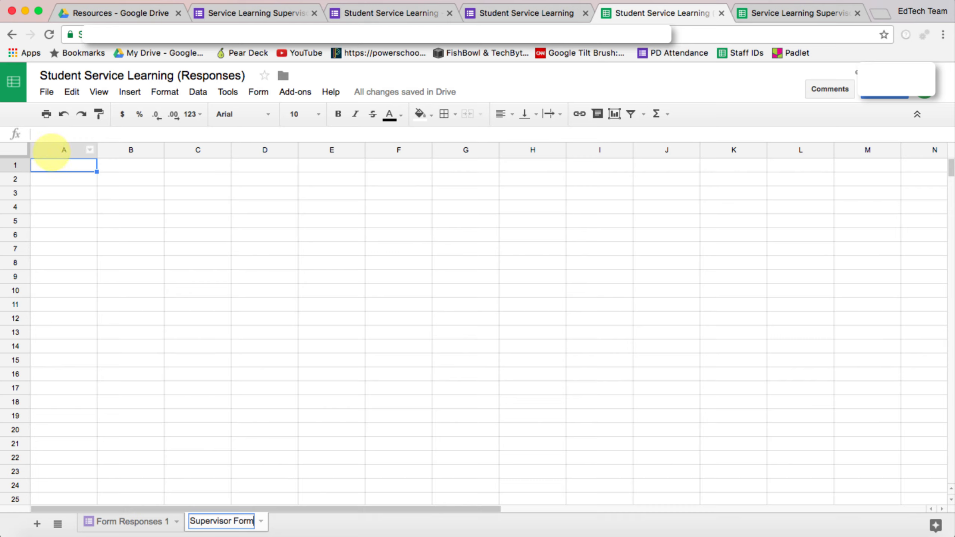
pyautogui.click(60, 165)
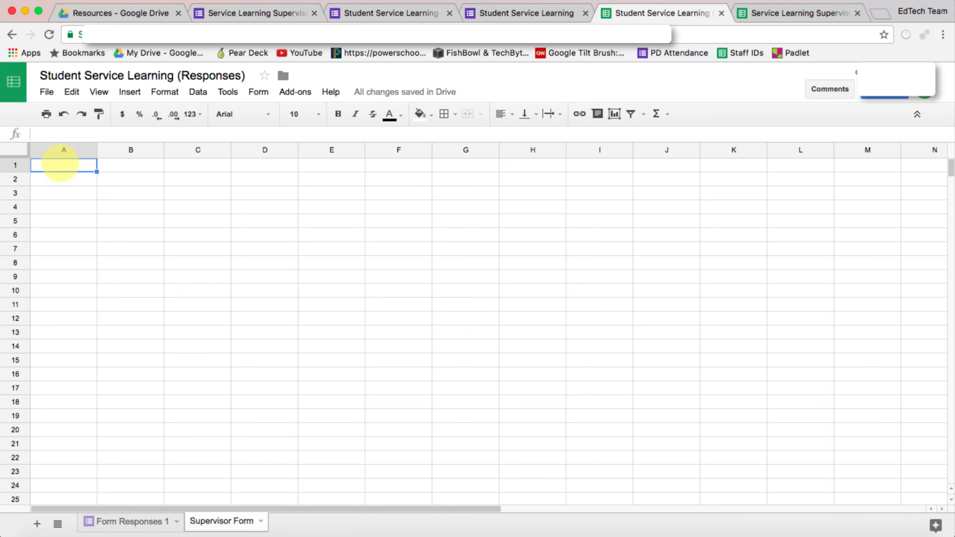
# - In A1, start =IMPORTRANGE(" with the pasted Supervisor Confirmation spreadsheet key and a comma
pyautogui.write('=impo')
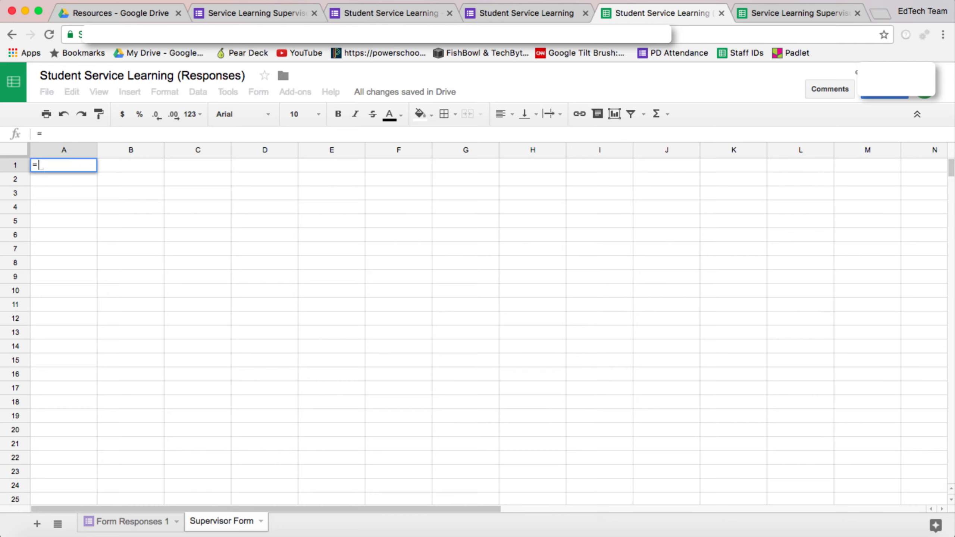
pyautogui.press('BackSpace')
pyautogui.press('BackSpace')
pyautogui.press('BackSpace')
pyautogui.press('BackSpace')
pyautogui.press('BackSpace')
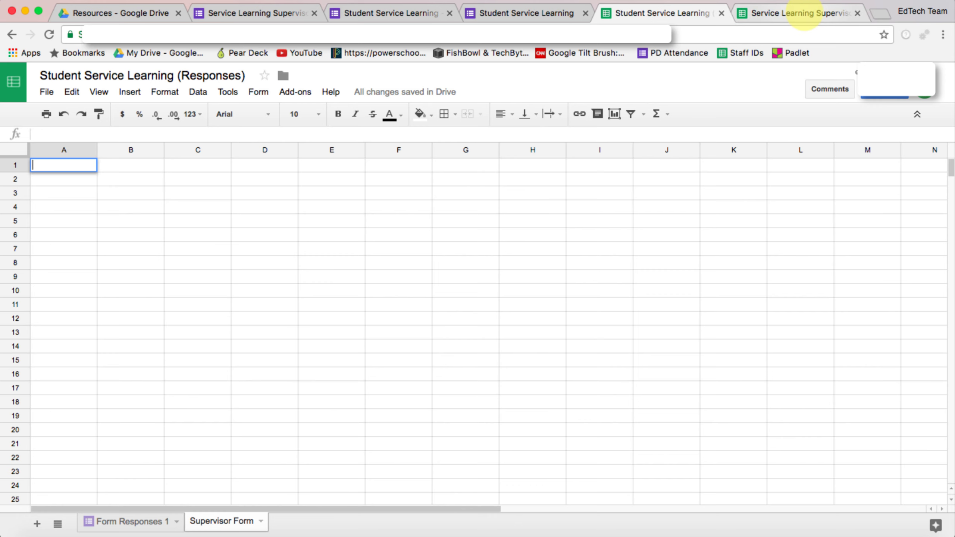
pyautogui.click(801, 15)
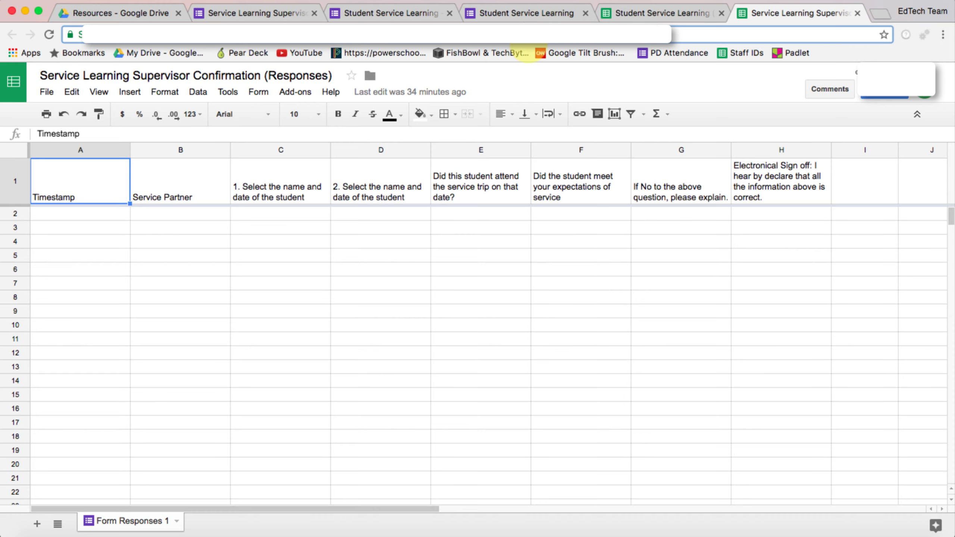
pyautogui.click(666, 15)
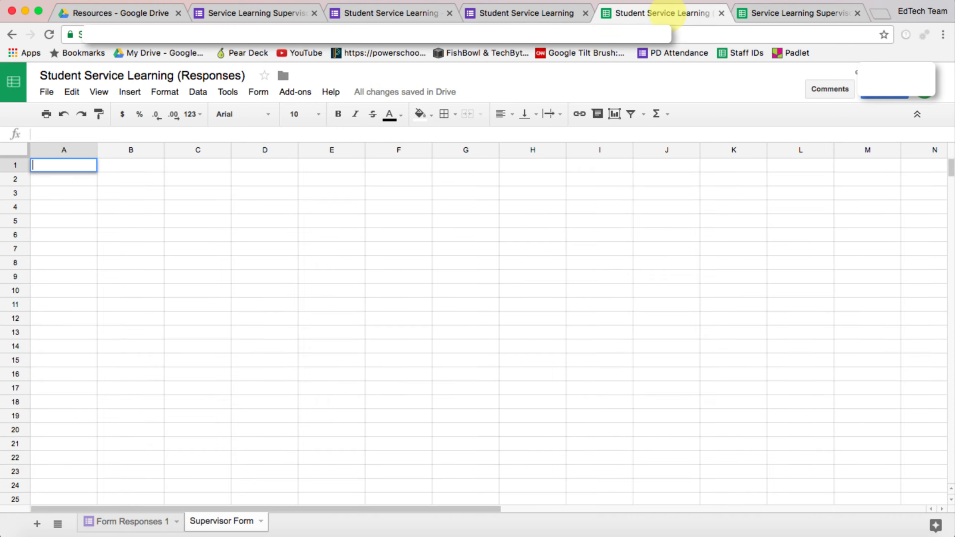
pyautogui.write('=imp')
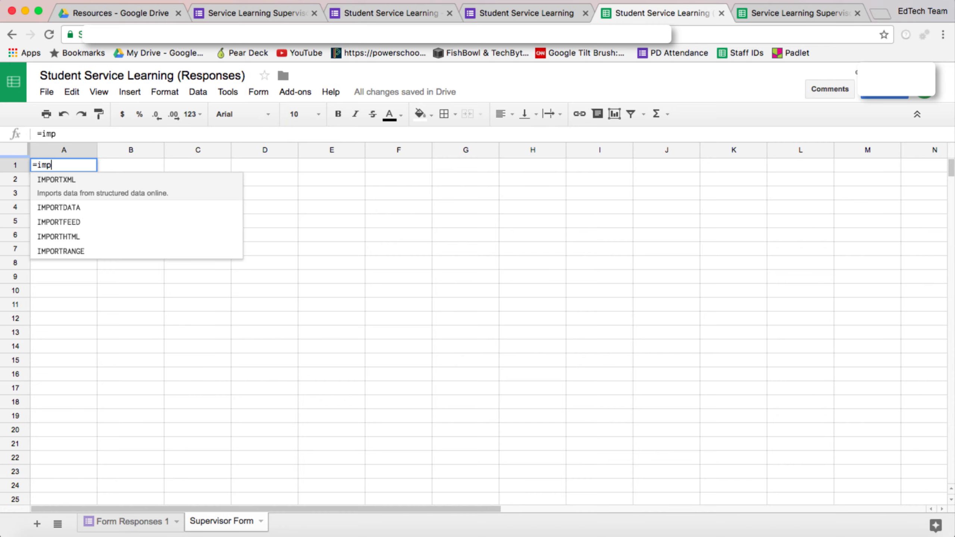
pyautogui.write('ortrancv')
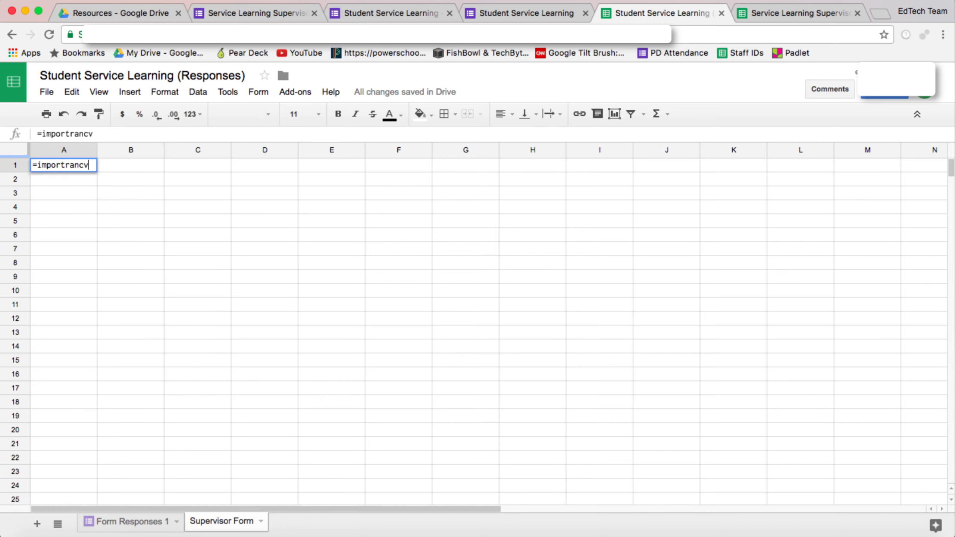
pyautogui.press('BackSpace')
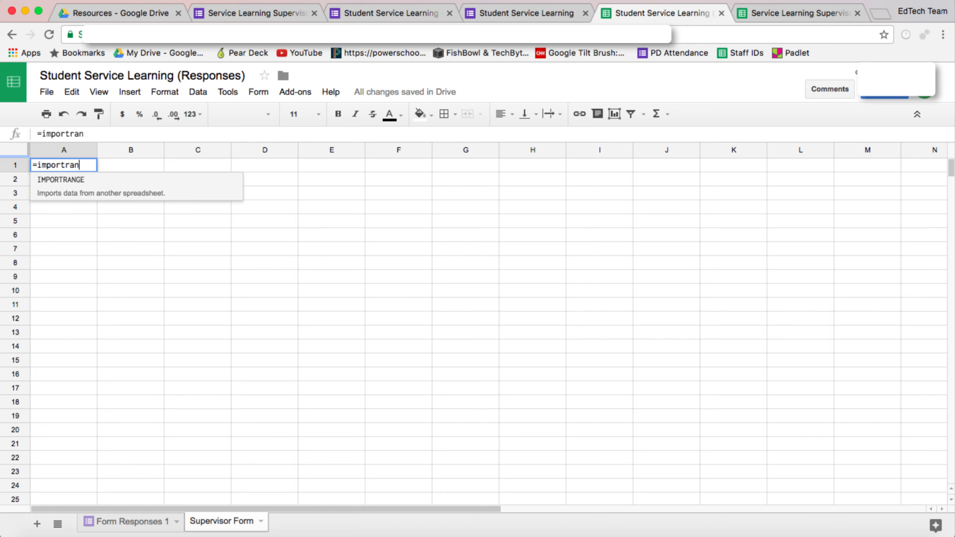
pyautogui.click(103, 187)
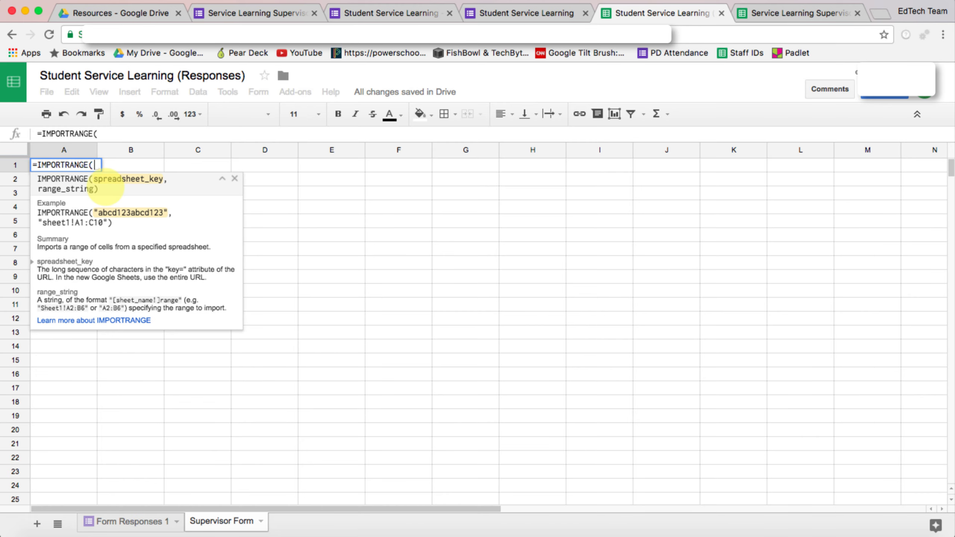
pyautogui.write('"')
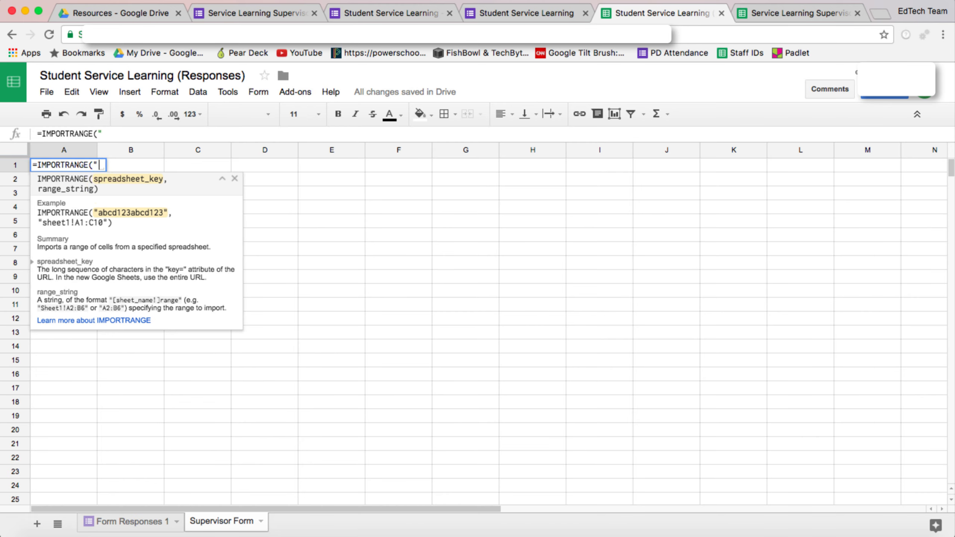
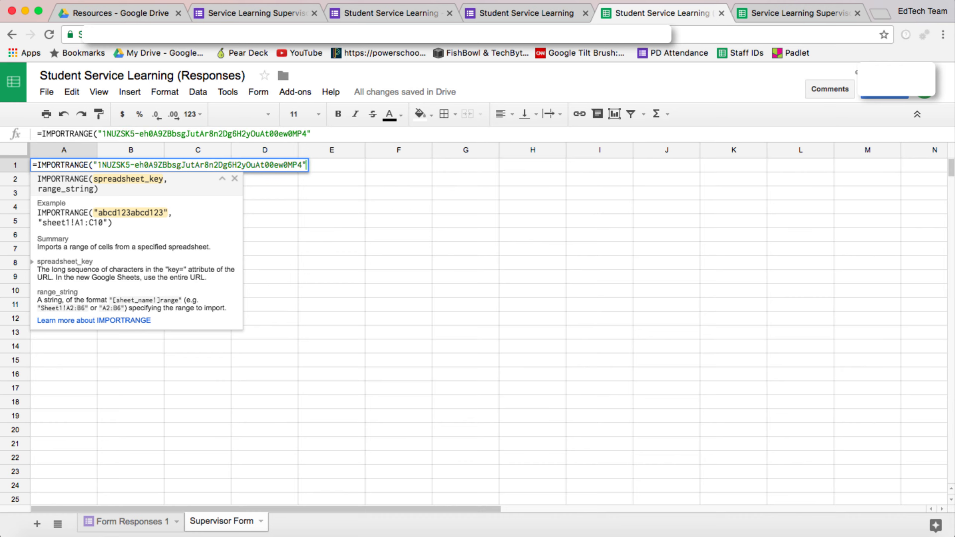
pyautogui.write(',')
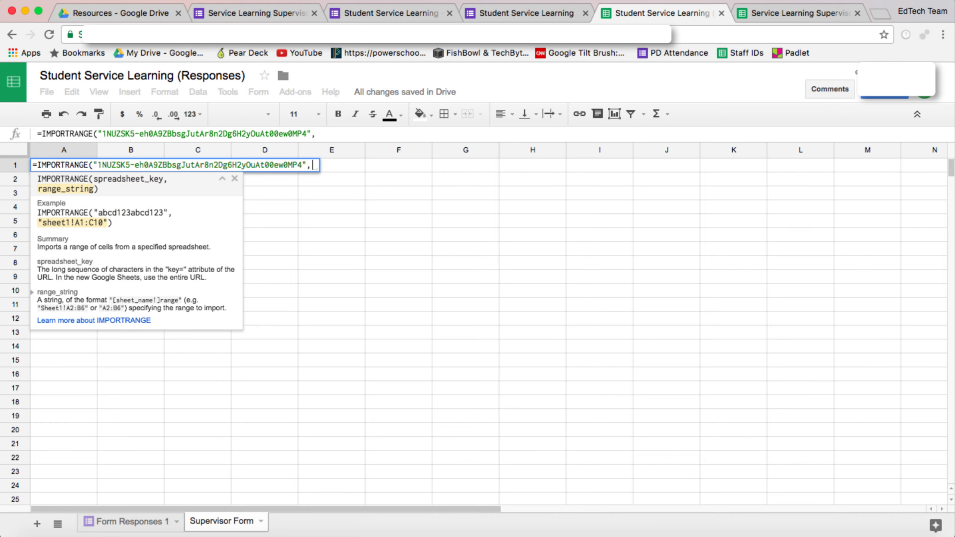
# - Finish the IMPORTRANGE with range "'Form Responses 1'!A:Z" and enter it
pyautogui.click(793, 13)
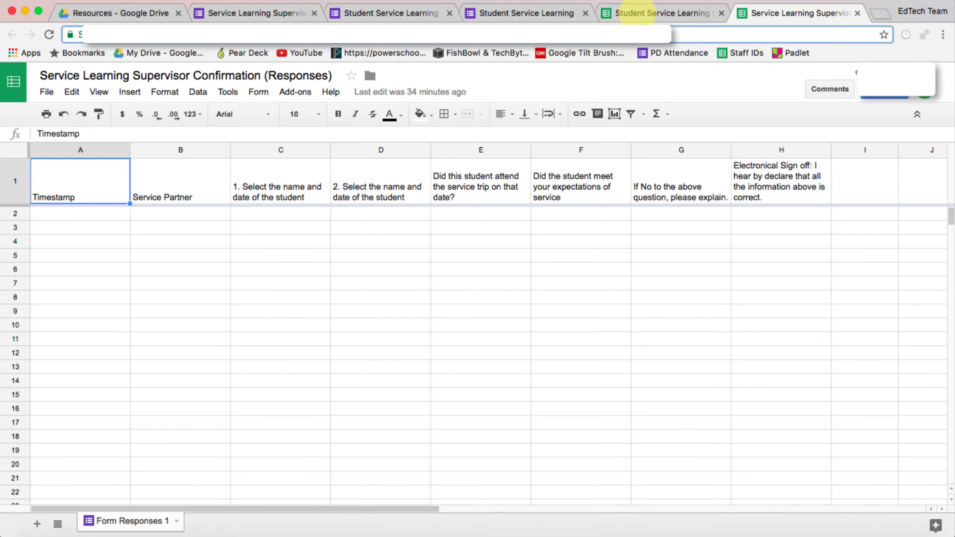
pyautogui.click(645, 13)
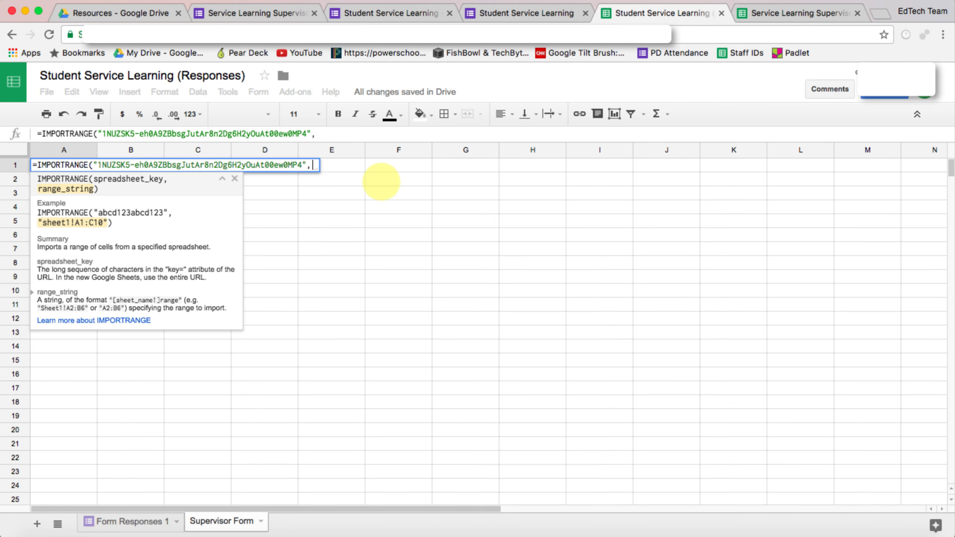
pyautogui.write('"\'F')
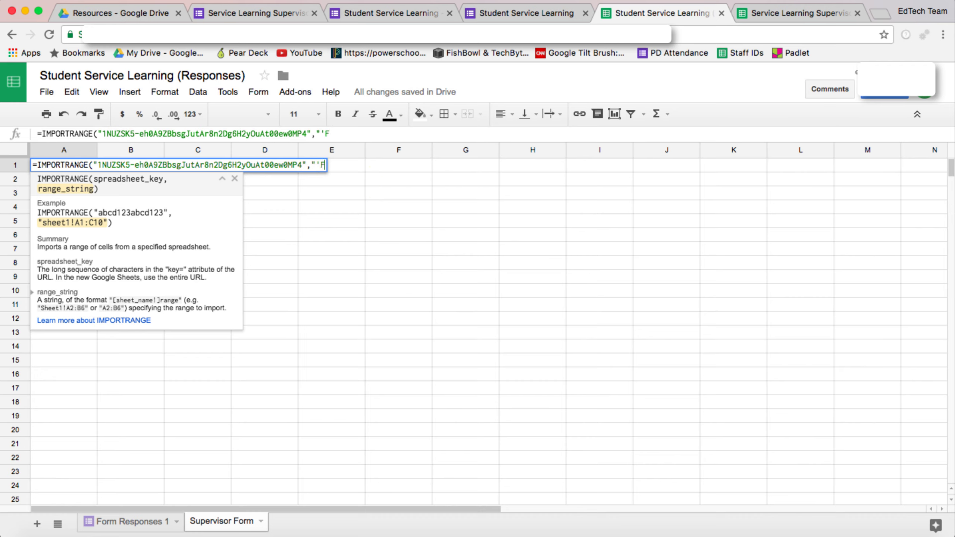
pyautogui.write("orm Responses 1'!")
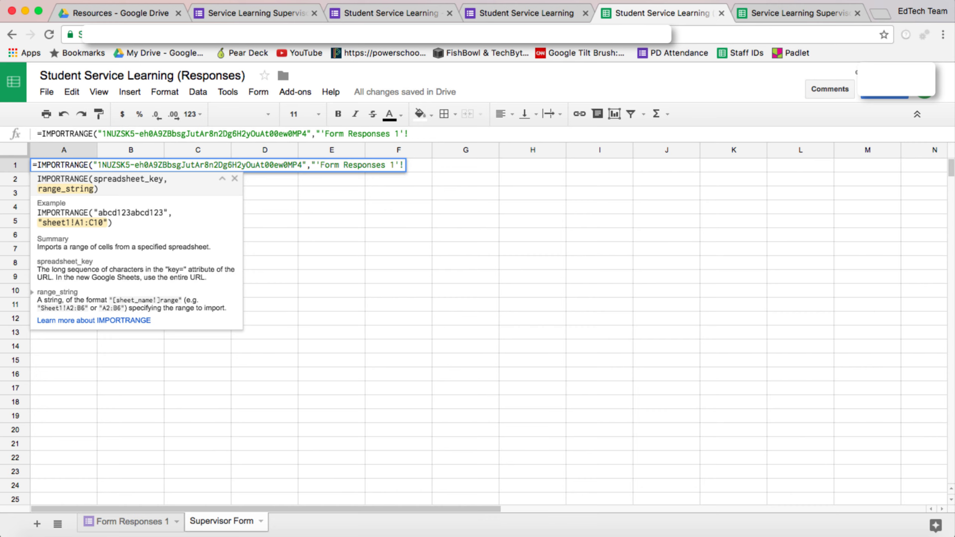
pyautogui.click(804, 12)
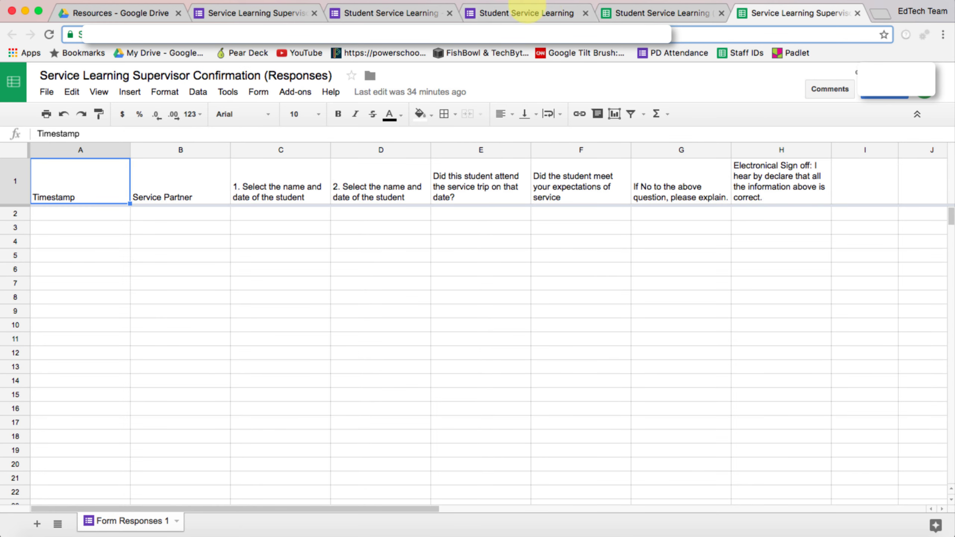
pyautogui.hscroll(10, 749, 230)
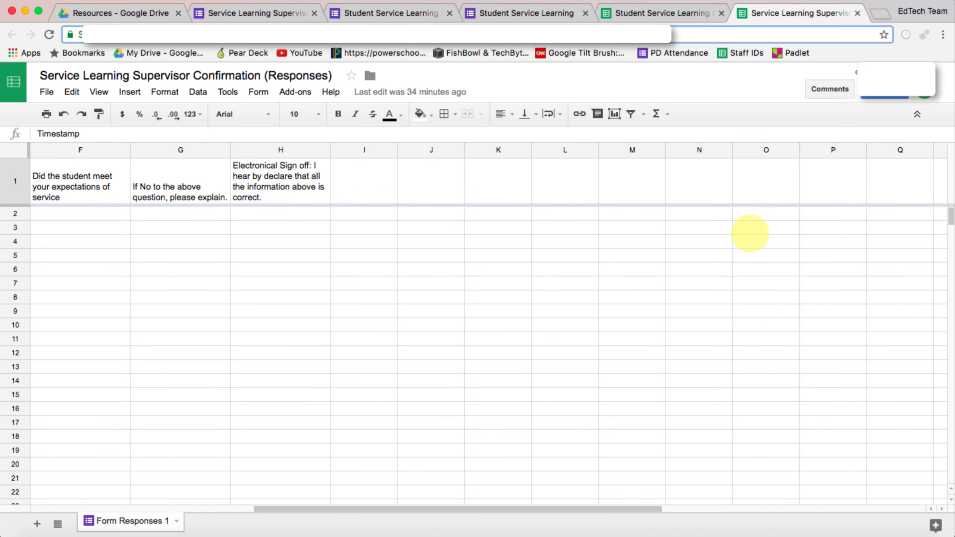
pyautogui.hscroll(2, 750, 233)
pyautogui.hscroll(-12, 590, 275)
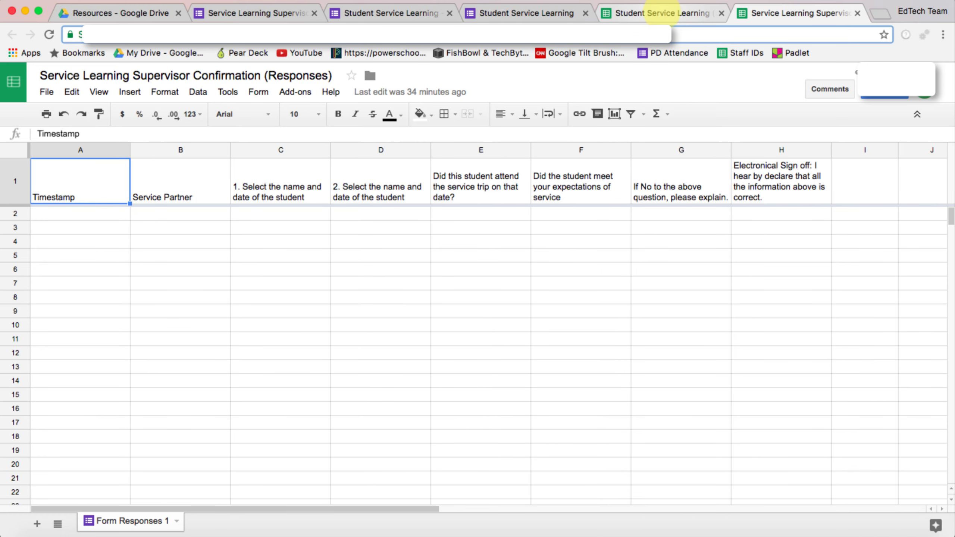
pyautogui.click(663, 12)
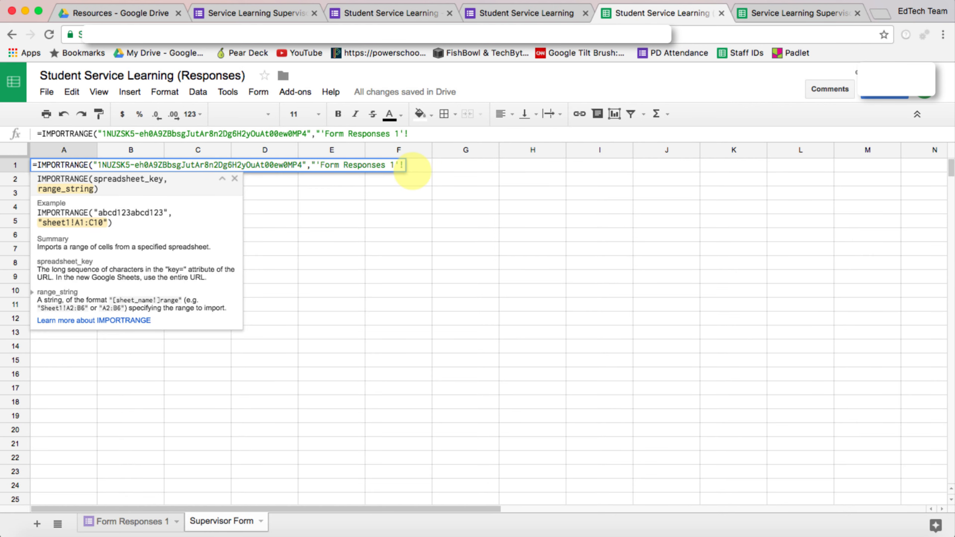
pyautogui.write('A:Z')
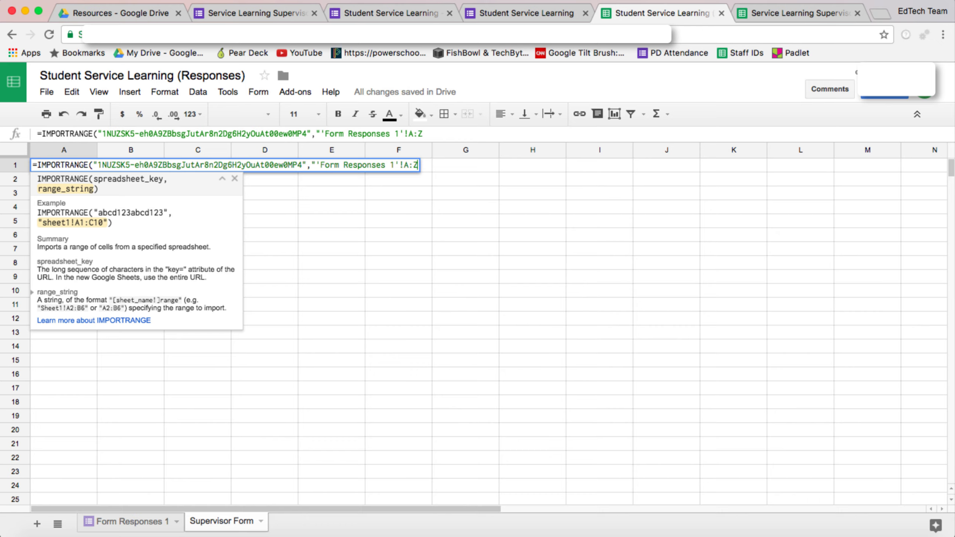
pyautogui.write('")')
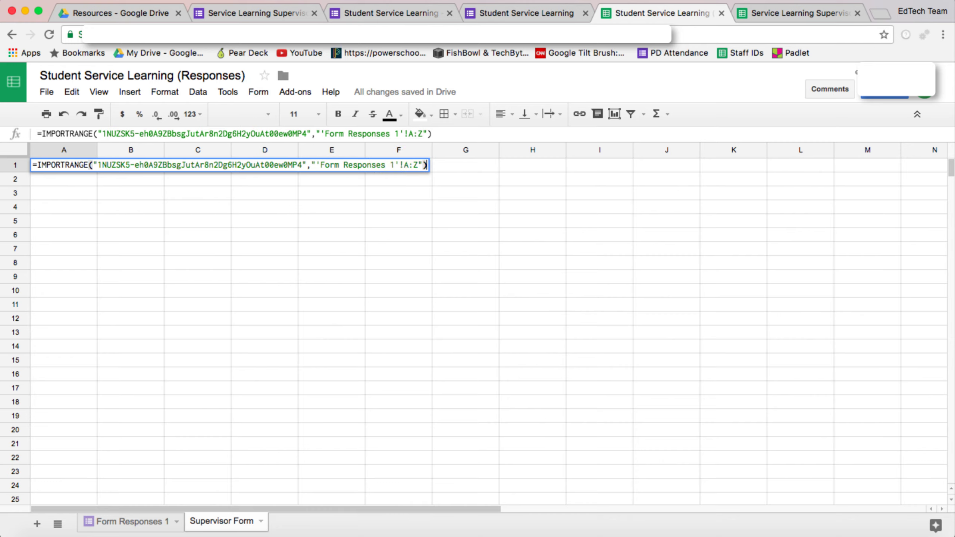
pyautogui.press('Return')
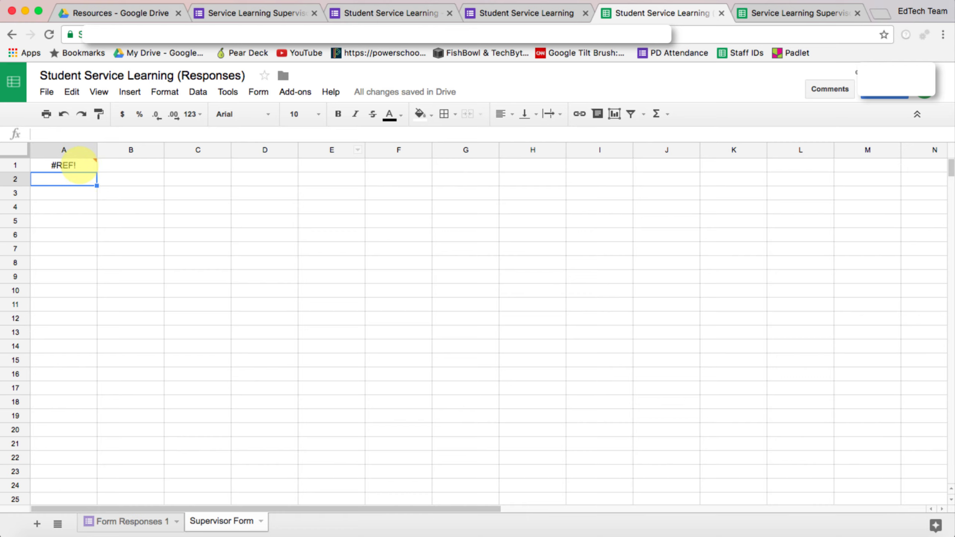
# - Allow access on the #REF! import, then wrap text across columns A–L
pyautogui.moveTo(79, 166)
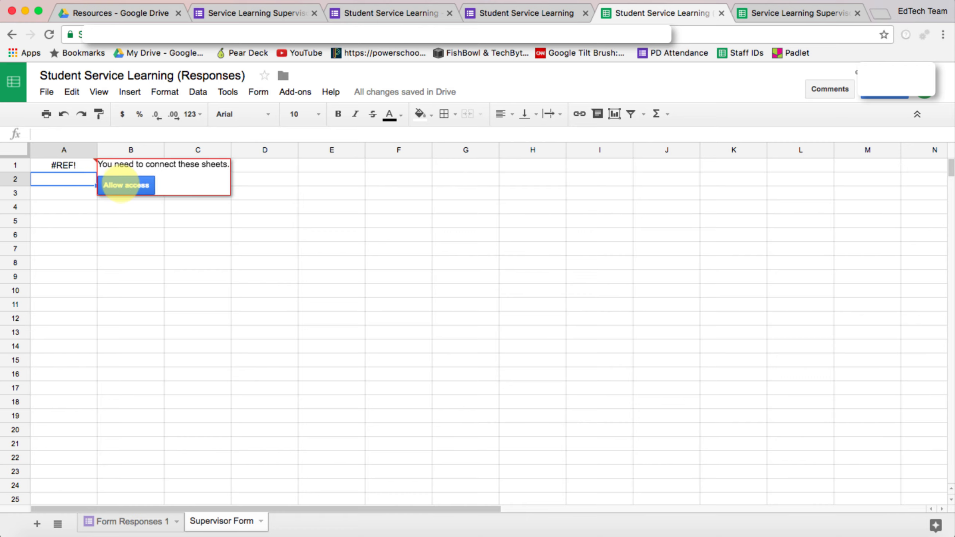
pyautogui.click(126, 185)
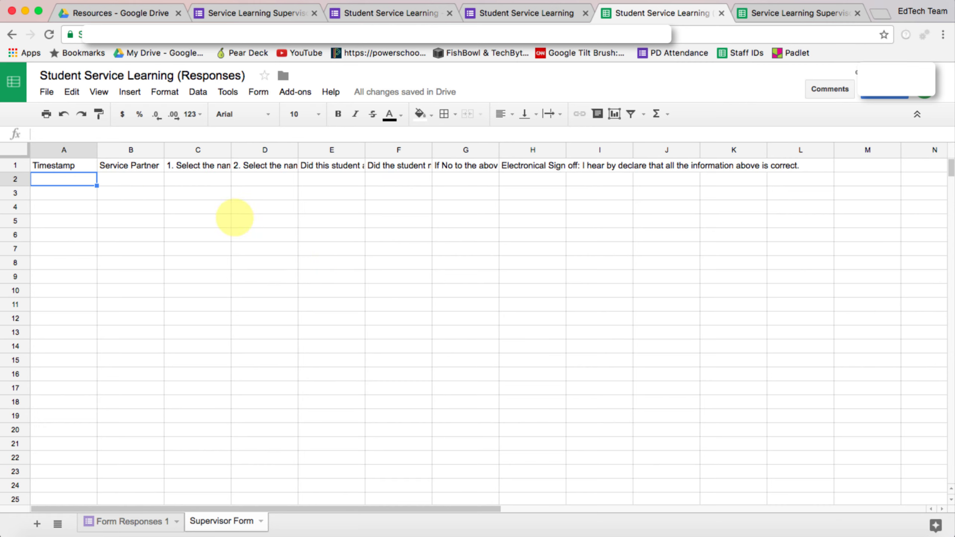
pyautogui.click(64, 149)
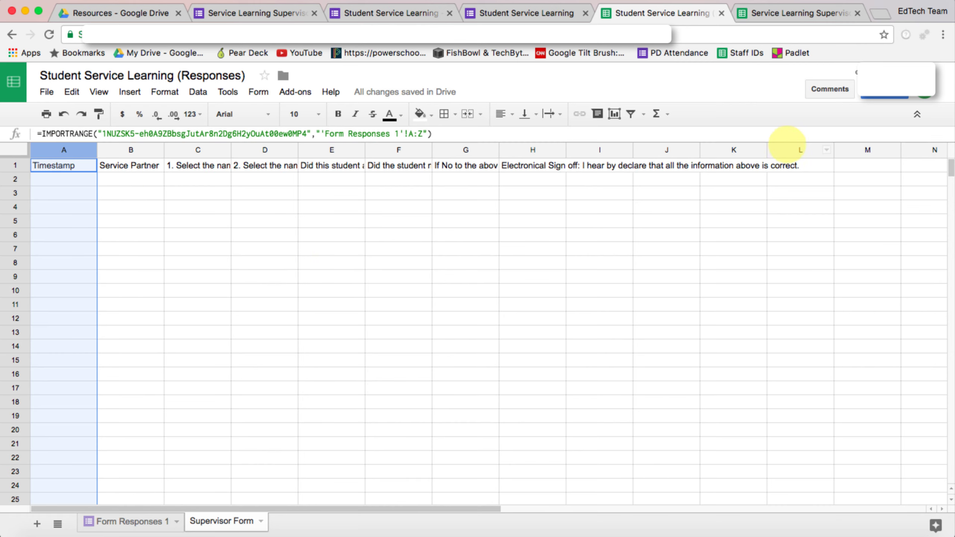
pyautogui.keyDown('shift'); pyautogui.click(787, 150); pyautogui.keyUp('shift')
pyautogui.click(560, 113)
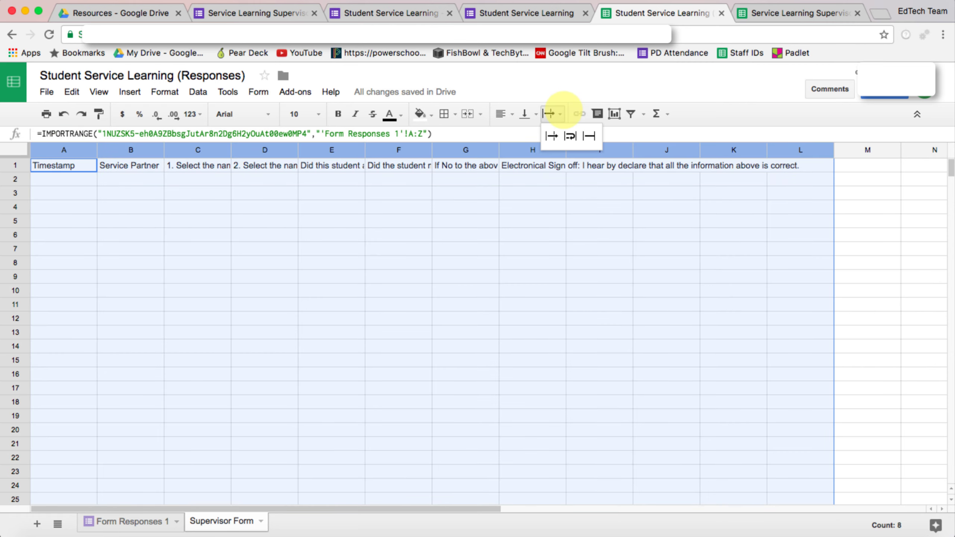
pyautogui.click(571, 134)
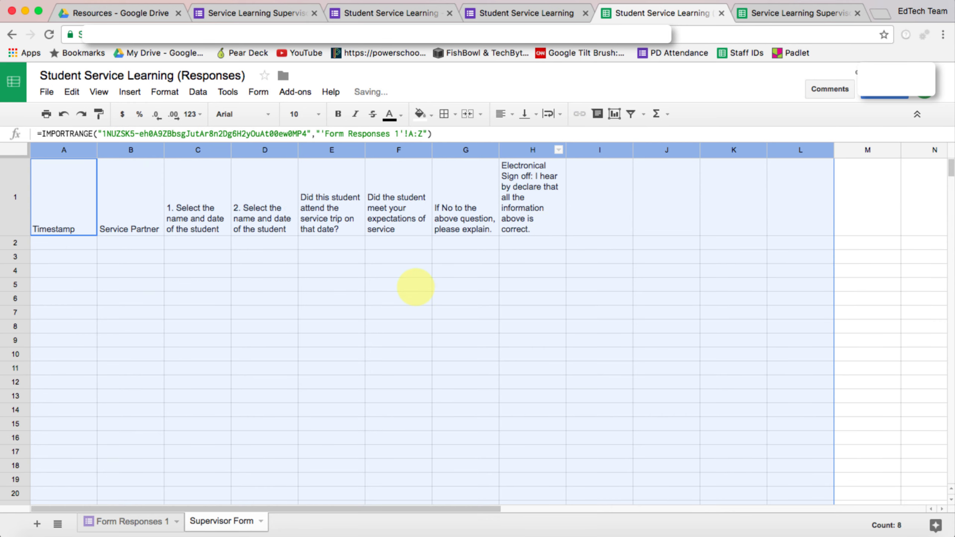
pyautogui.click(399, 312)
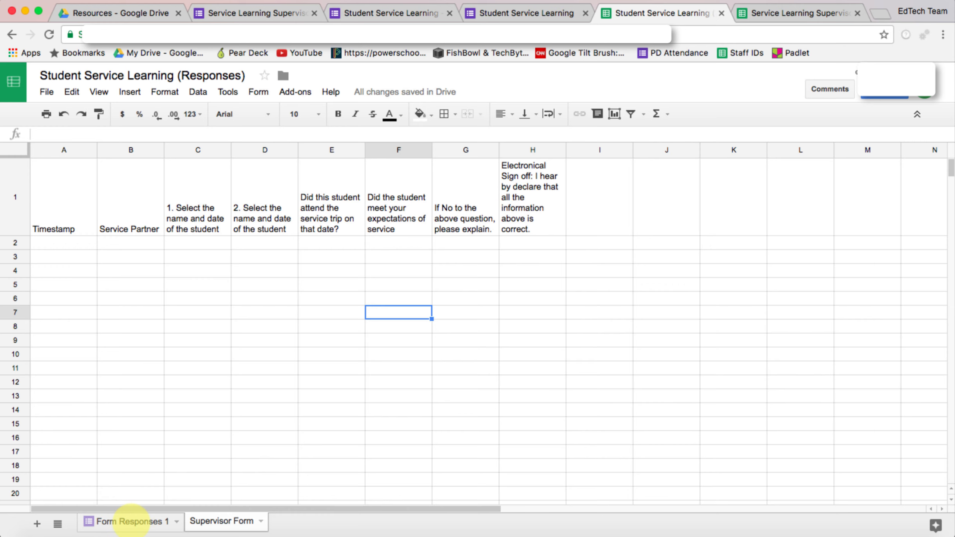
# - Review the Form Responses 1 and Supervisor Form sheets
pyautogui.click(130, 521)
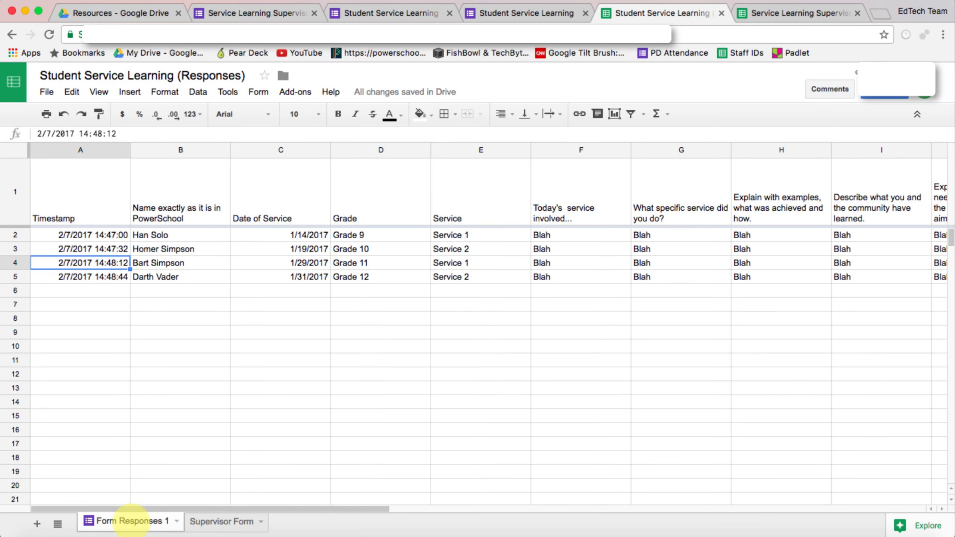
pyautogui.click(203, 521)
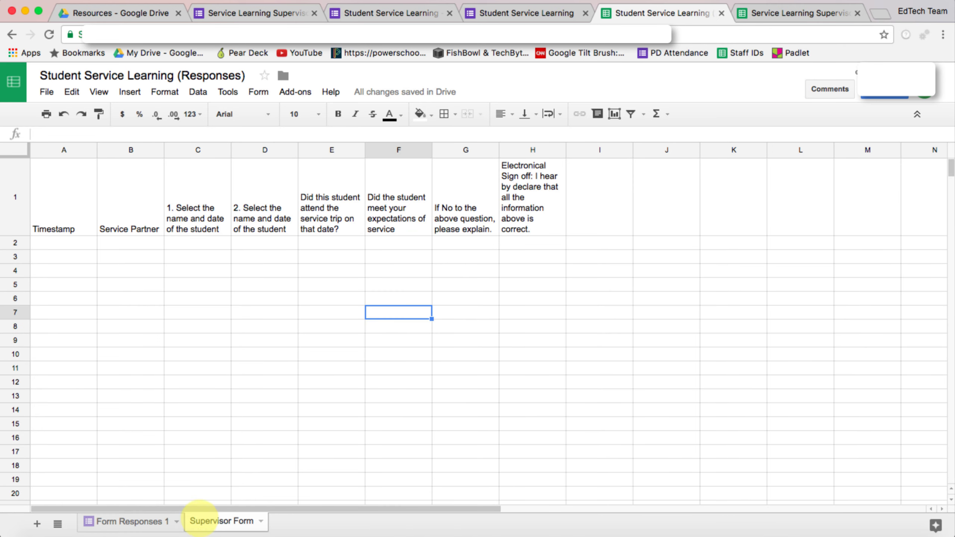
pyautogui.click(128, 521)
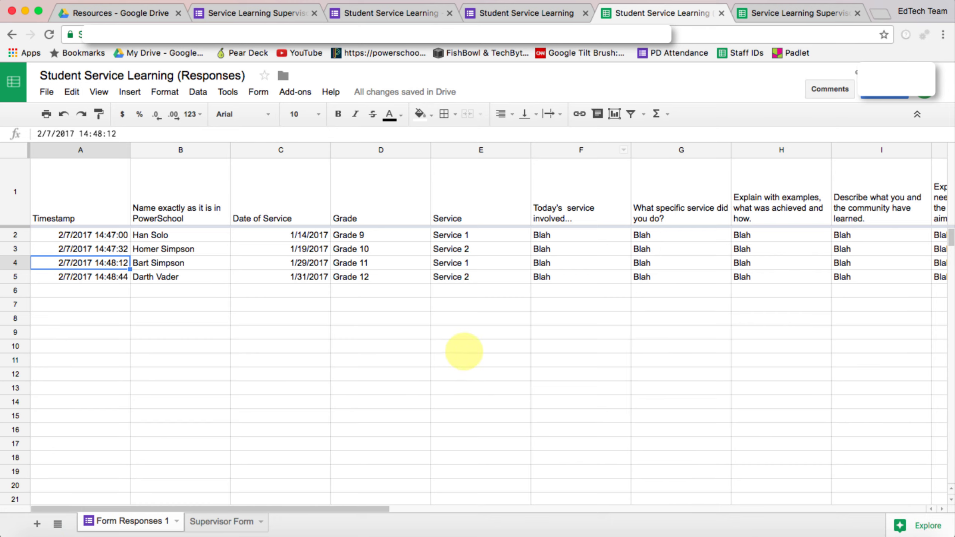
# - Add a sheet named 'Service Supervisor Email' and drag it after Supervisor Form
pyautogui.click(37, 524)
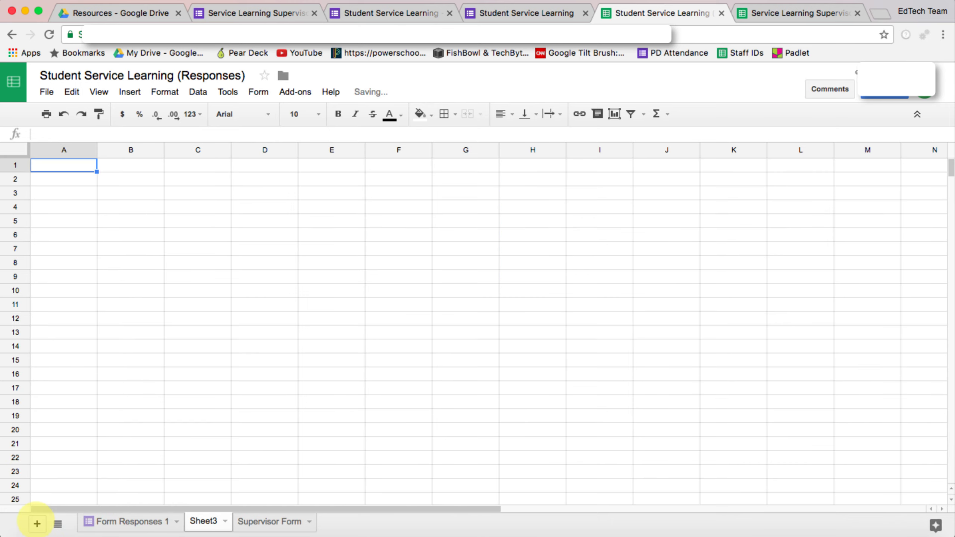
pyautogui.click(225, 521)
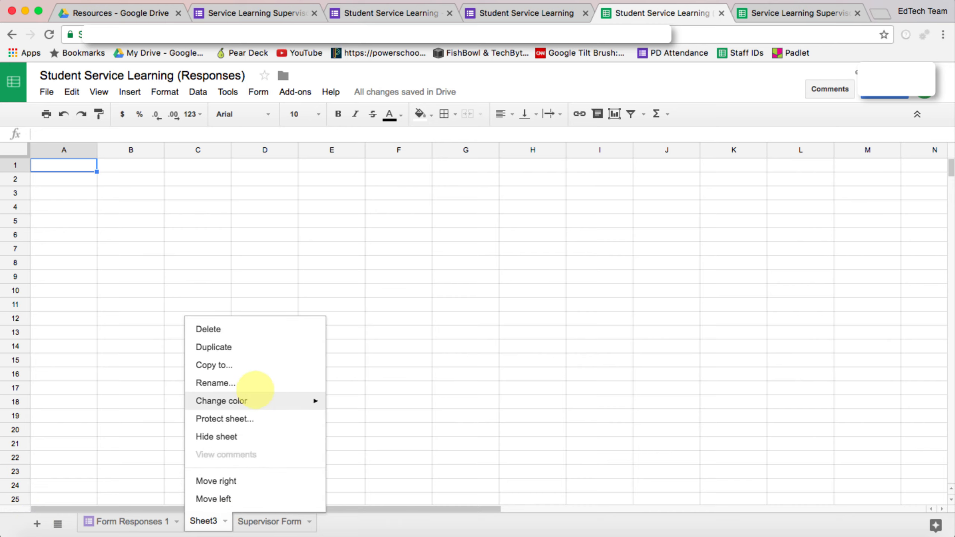
pyautogui.click(263, 380)
pyautogui.write('Serv')
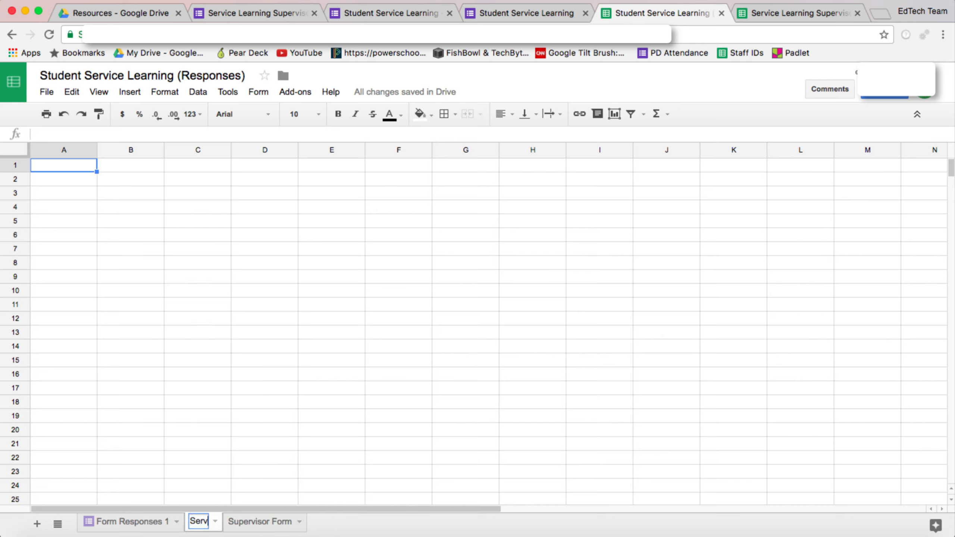
pyautogui.write('ice Suppo')
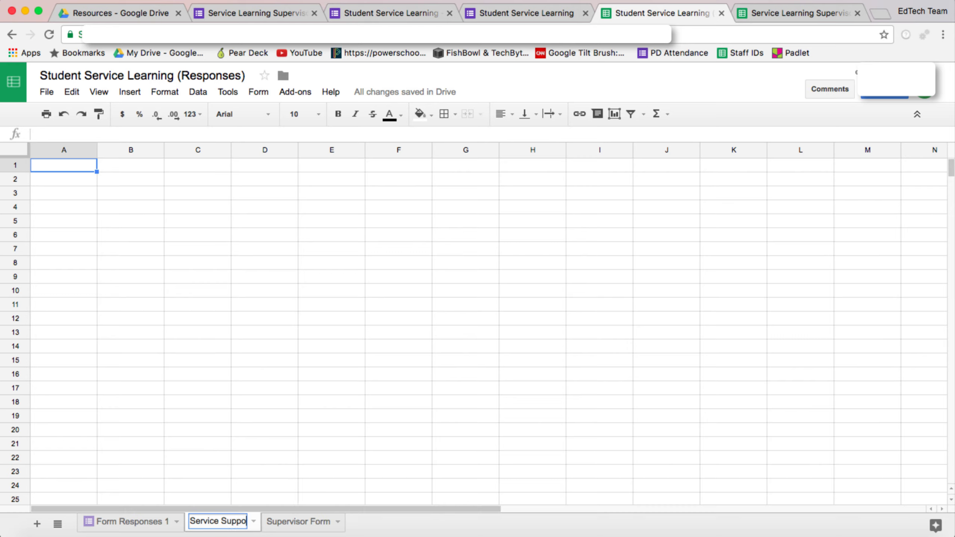
pyautogui.press('BackSpace')
pyautogui.press('BackSpace')
pyautogui.write('erviso')
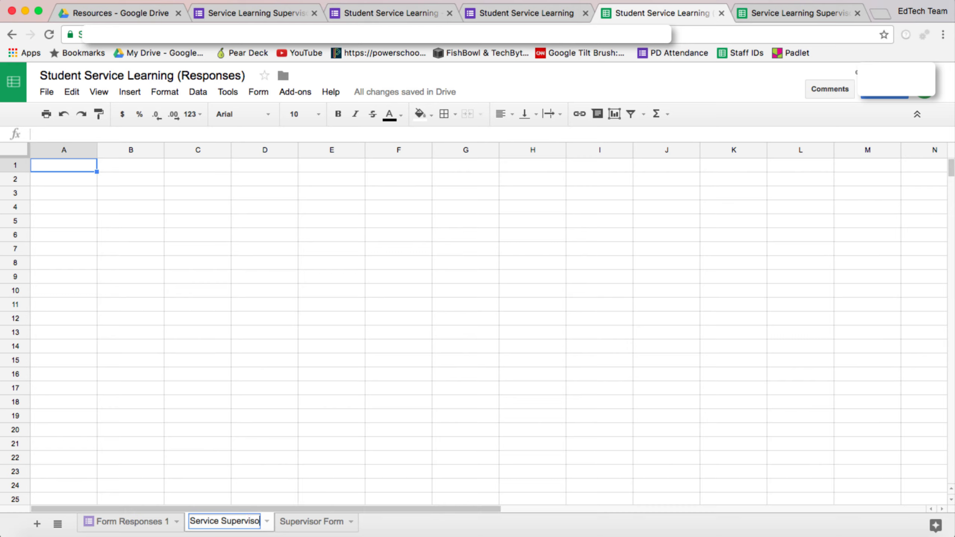
pyautogui.write('r Email')
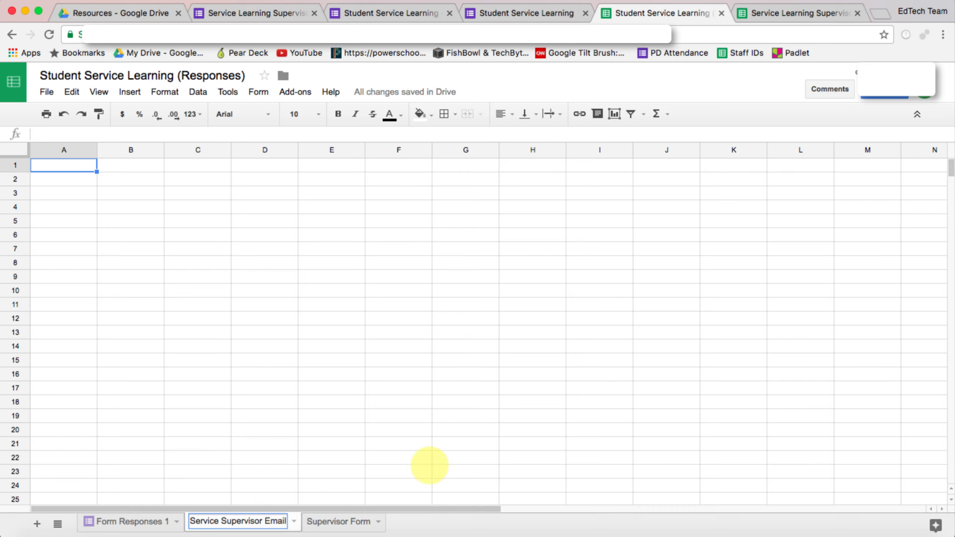
pyautogui.press('Return')
pyautogui.moveTo(282, 519); pyautogui.dragTo(350, 517)
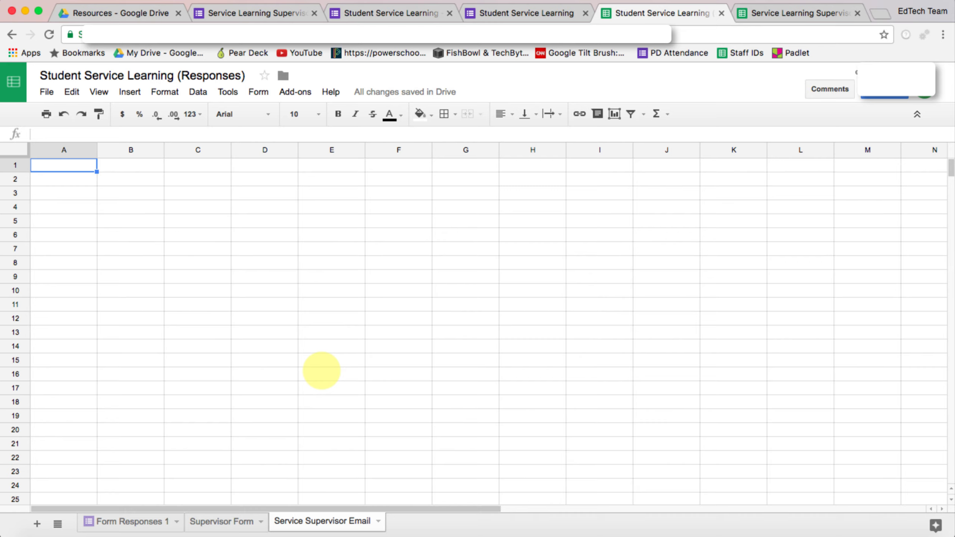
# - Enter the headers Service, Email, Name, Service in row 1
pyautogui.click(64, 162)
pyautogui.write('Service')
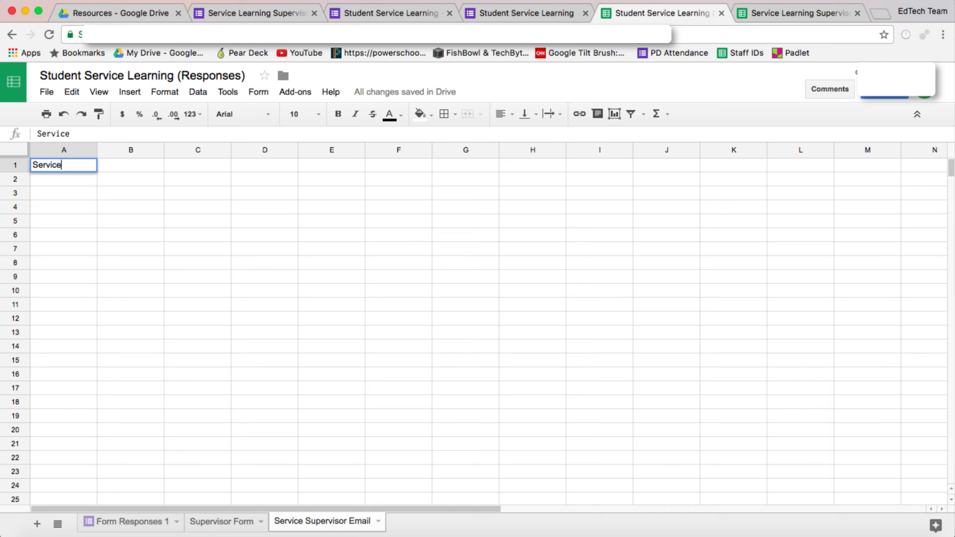
pyautogui.press('Tab')
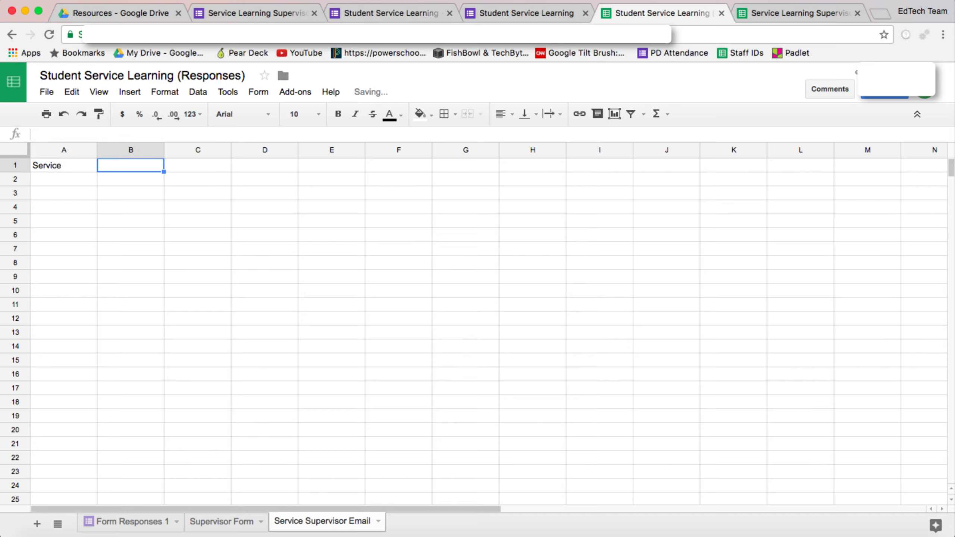
pyautogui.write('Email')
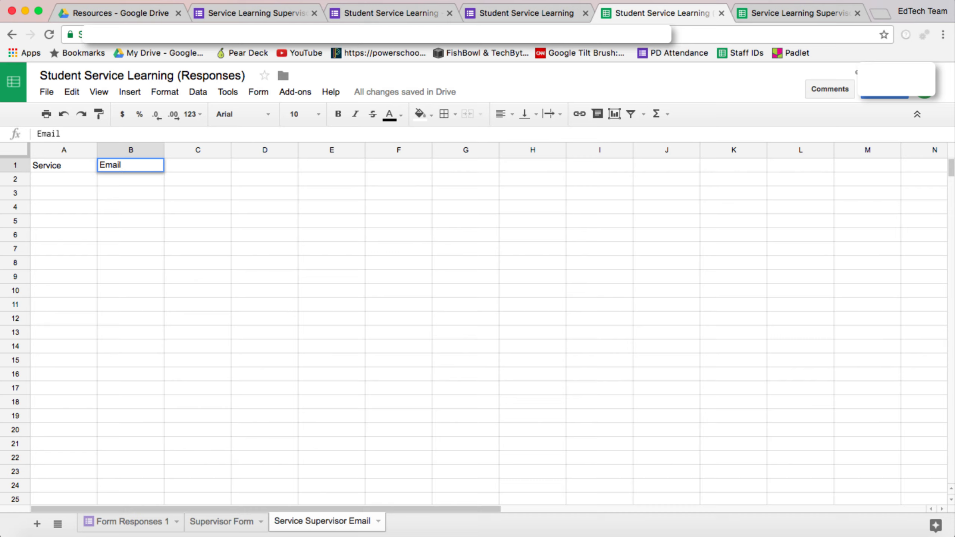
pyautogui.write('Name')
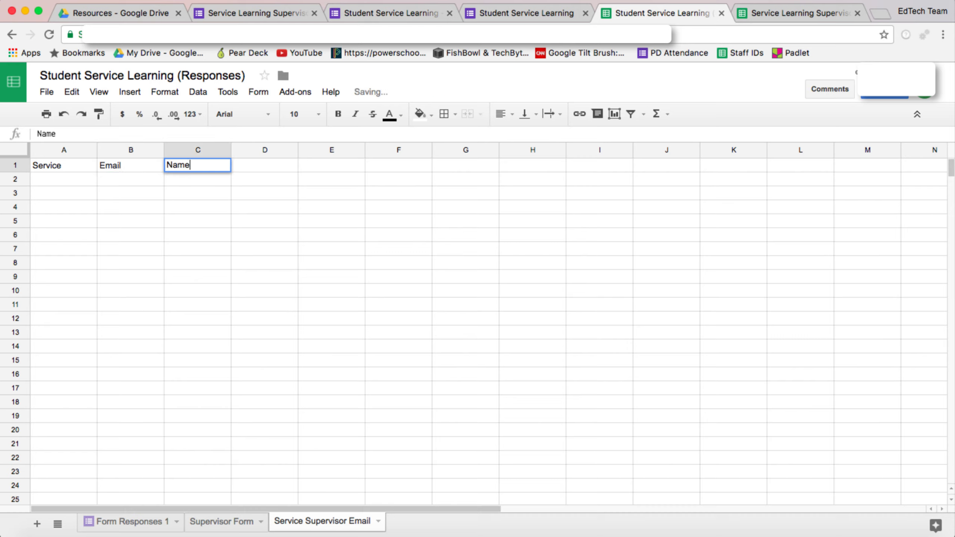
pyautogui.press('Tab')
pyautogui.write('Service')
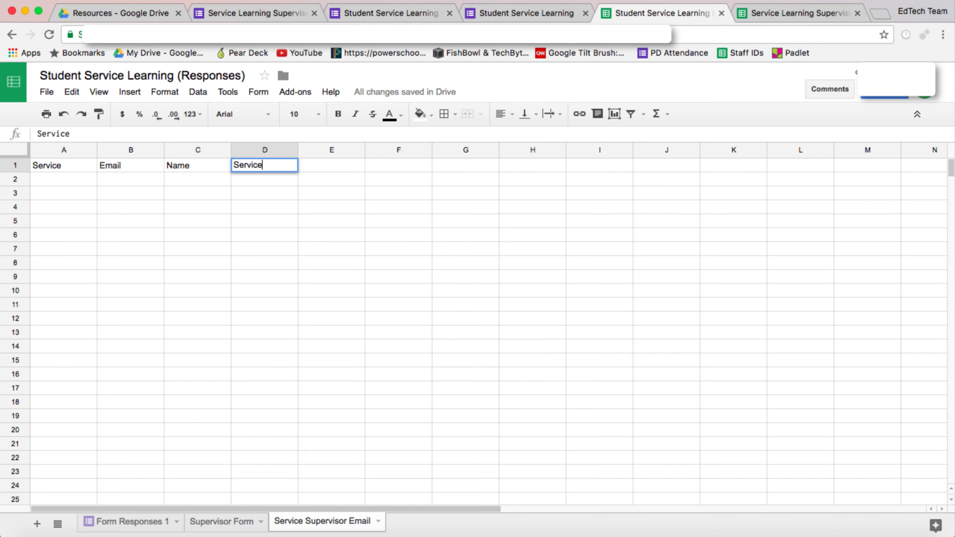
pyautogui.press('Return')
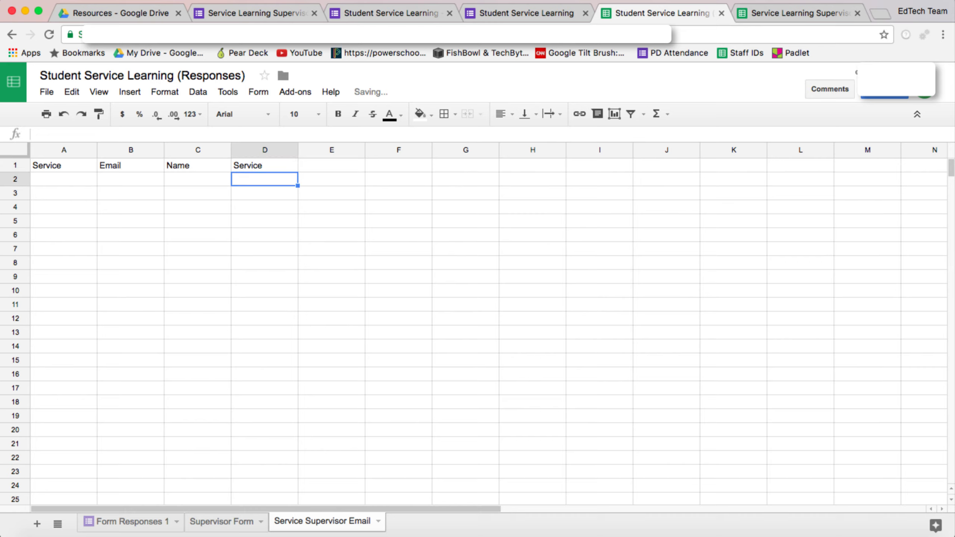
# - Label rows Service 1 and Service 2, and fill Service 1's supervisor email, name and number 1
pyautogui.click(64, 179)
pyautogui.write('Service ')
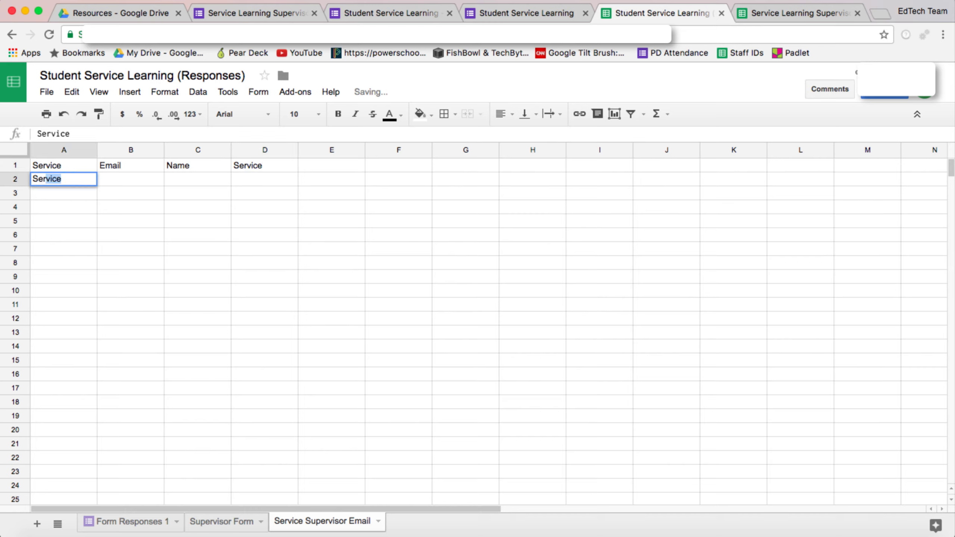
pyautogui.write('1')
pyautogui.press('Return')
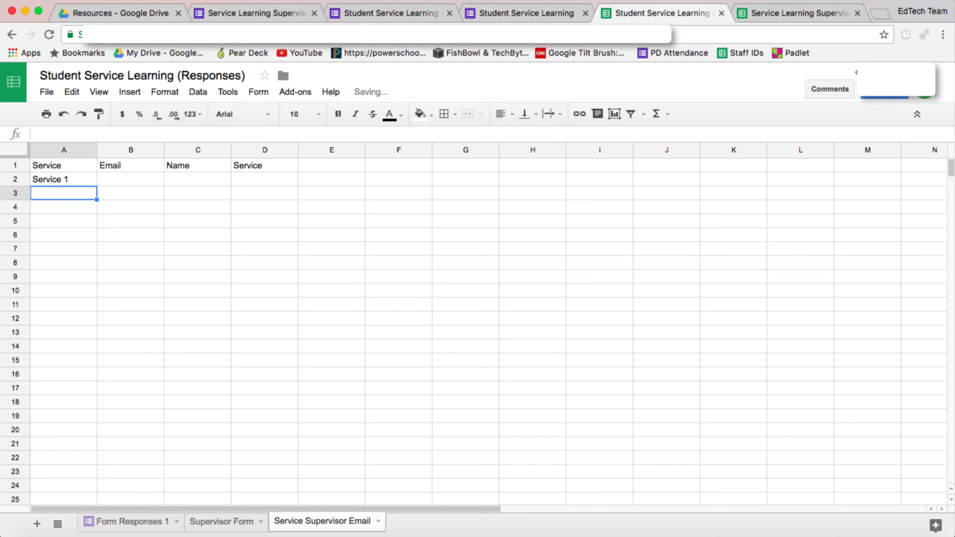
pyautogui.write('Service 2')
pyautogui.press('Tab')
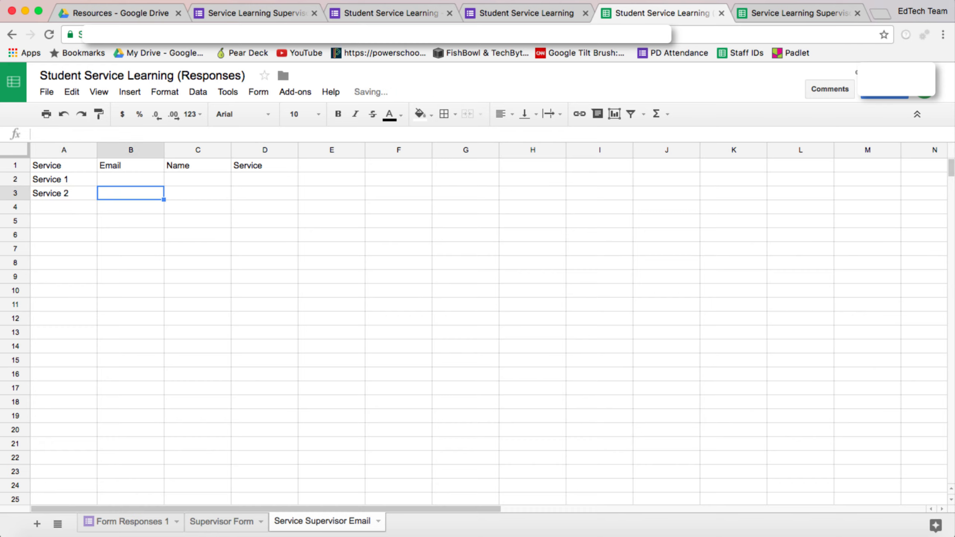
pyautogui.click(131, 179)
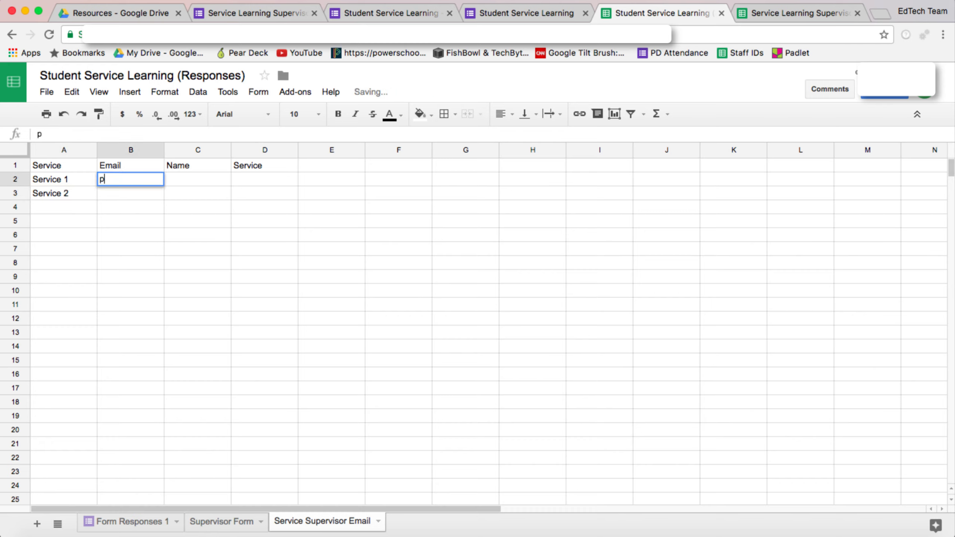
pyautogui.press('Tab')
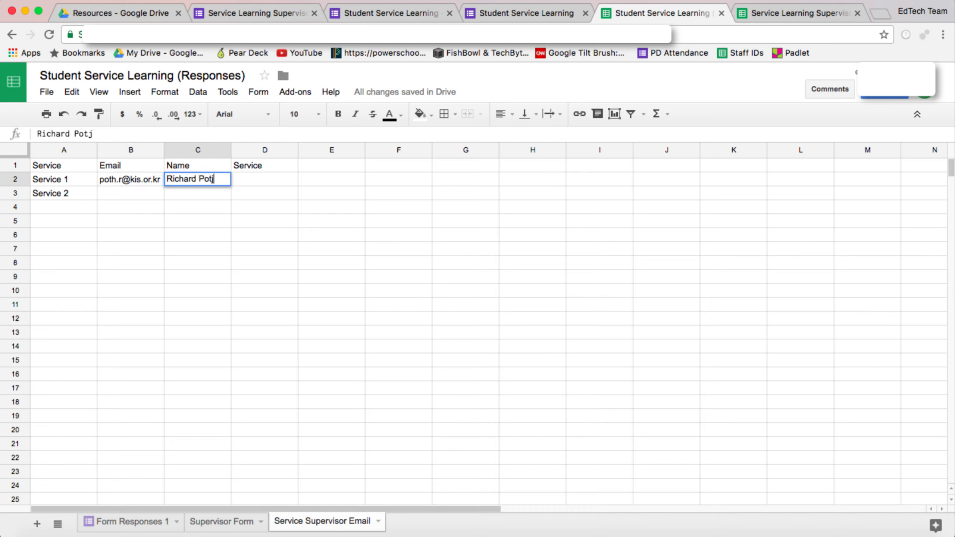
pyautogui.press('Tab')
pyautogui.write('1')
pyautogui.press('Return')
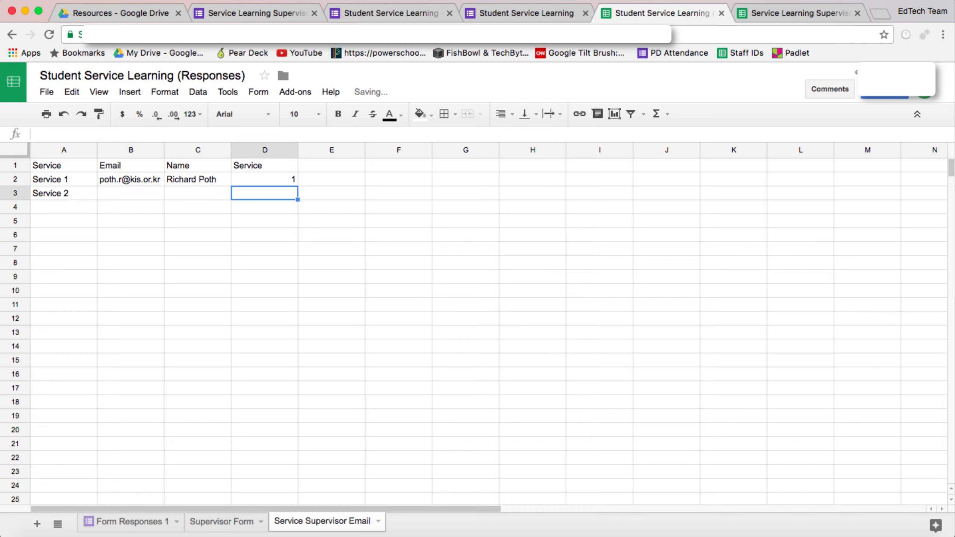
# - Fill Service 2's row with the same supervisor email and name and number 2
pyautogui.press('Left')
pyautogui.press('Left')
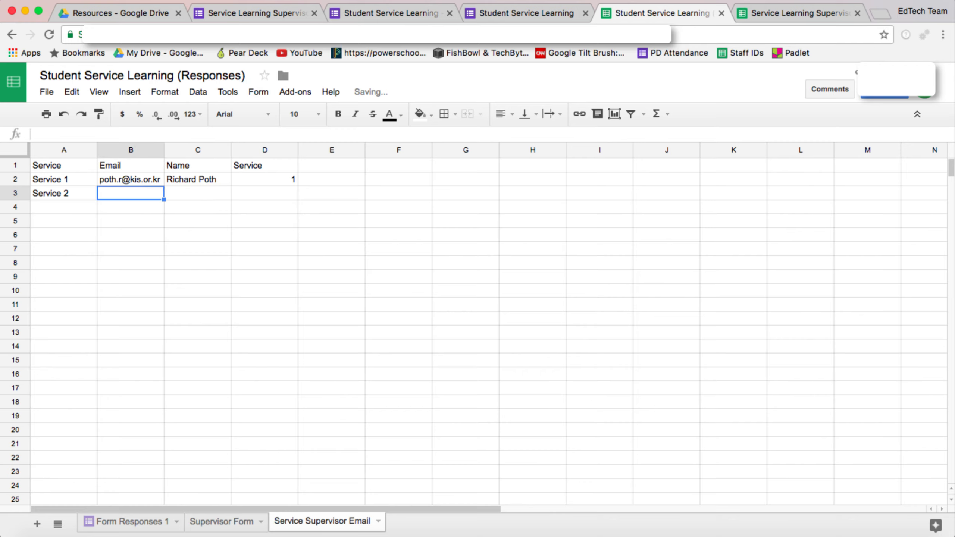
pyautogui.press('Tab')
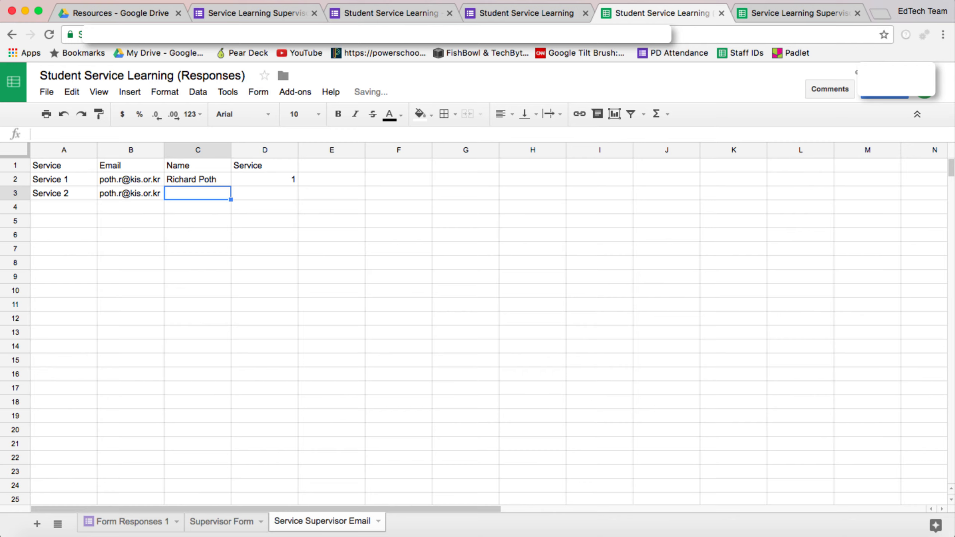
pyautogui.press('Tab')
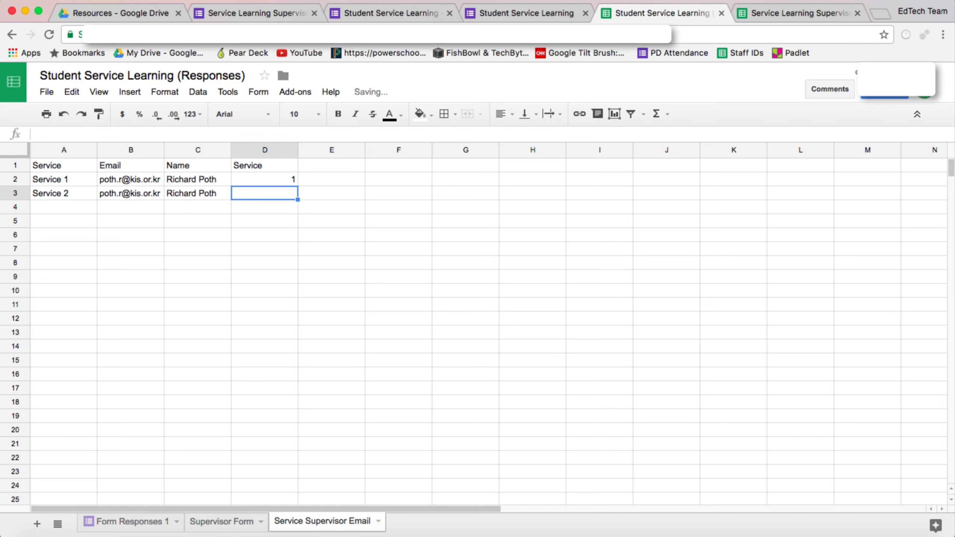
pyautogui.press('Tab')
pyautogui.hotkey('shift', 'Tab')
pyautogui.write('2')
pyautogui.press('Return')
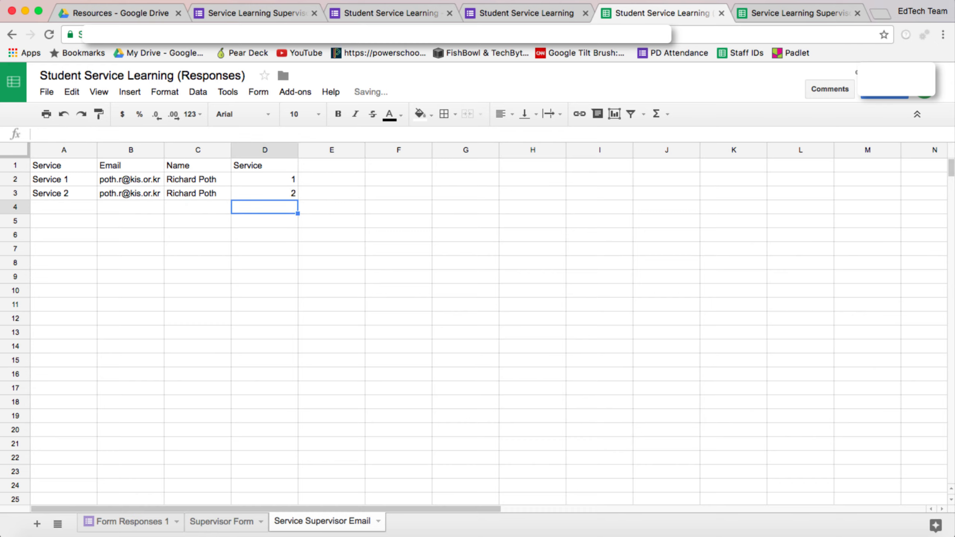
pyautogui.click(56, 189)
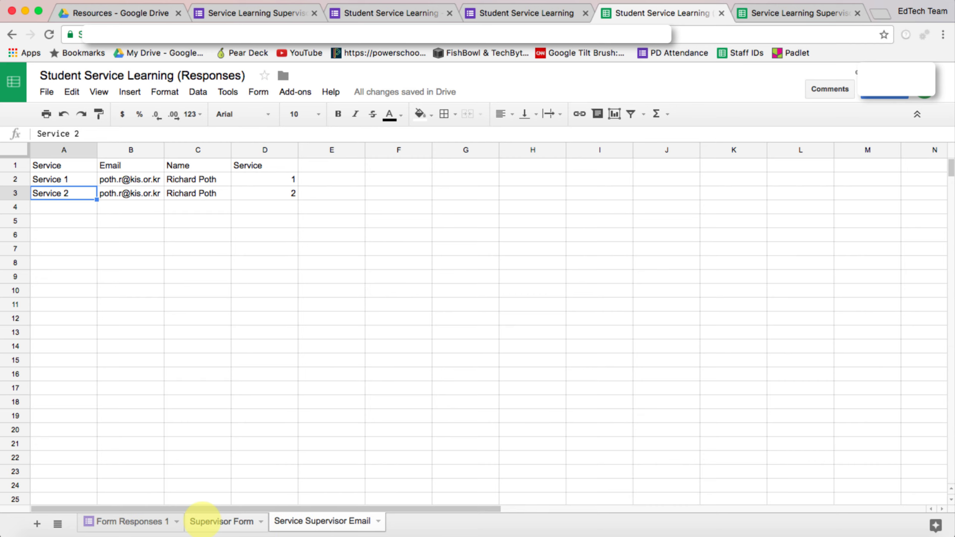
# - Compare Supervisor Form with Form Responses 1, scrolling across the four responses' columns
pyautogui.click(221, 520)
pyautogui.click(132, 521)
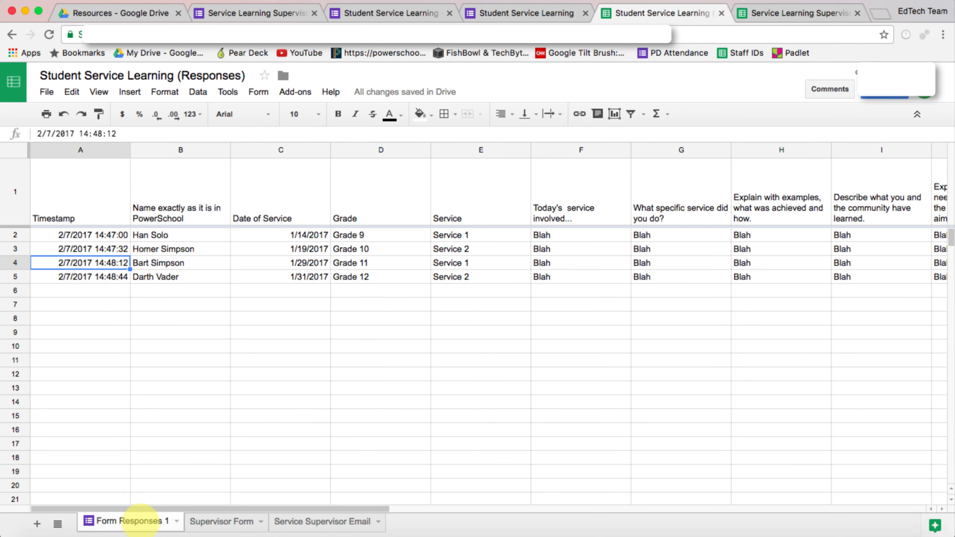
pyautogui.click(230, 521)
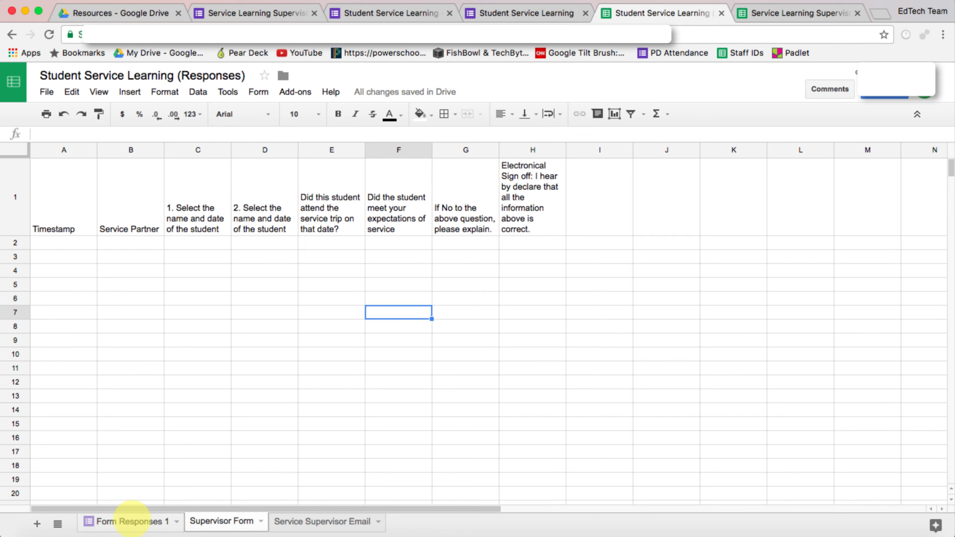
pyautogui.click(132, 521)
pyautogui.hscroll(5, 554, 351)
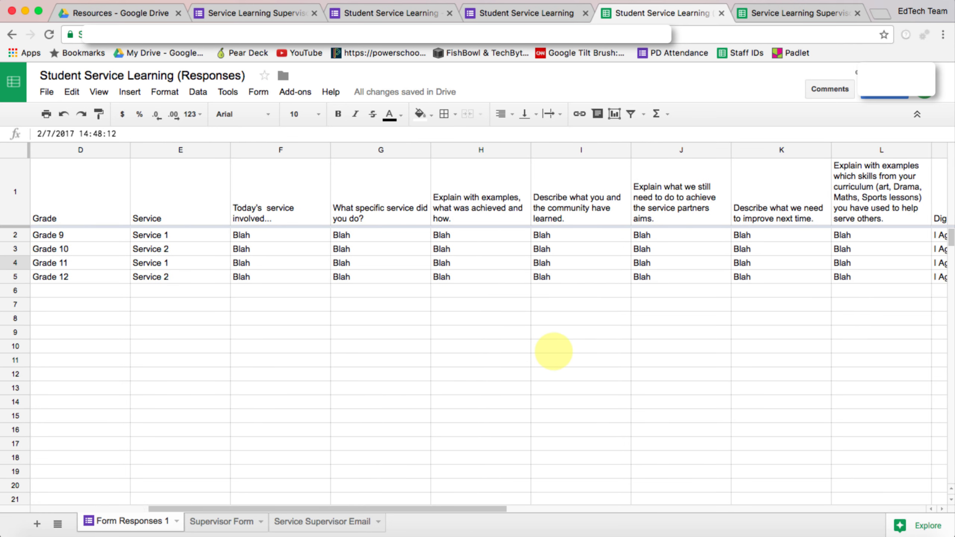
pyautogui.hscroll(3, 553, 351)
pyautogui.hscroll(-6, 553, 351)
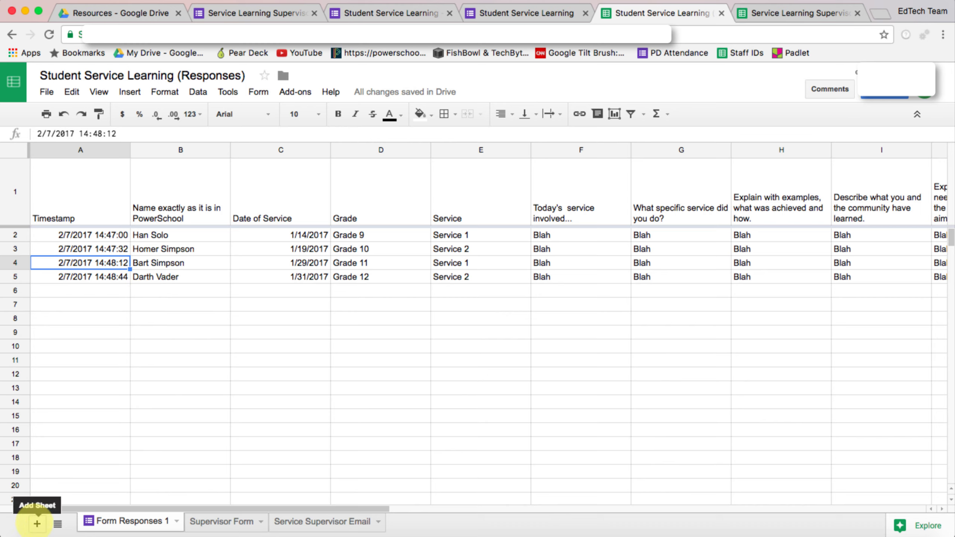
# - Add a sheet, rename it 'Service 1' and drag it after Service Supervisor Email
pyautogui.click(37, 523)
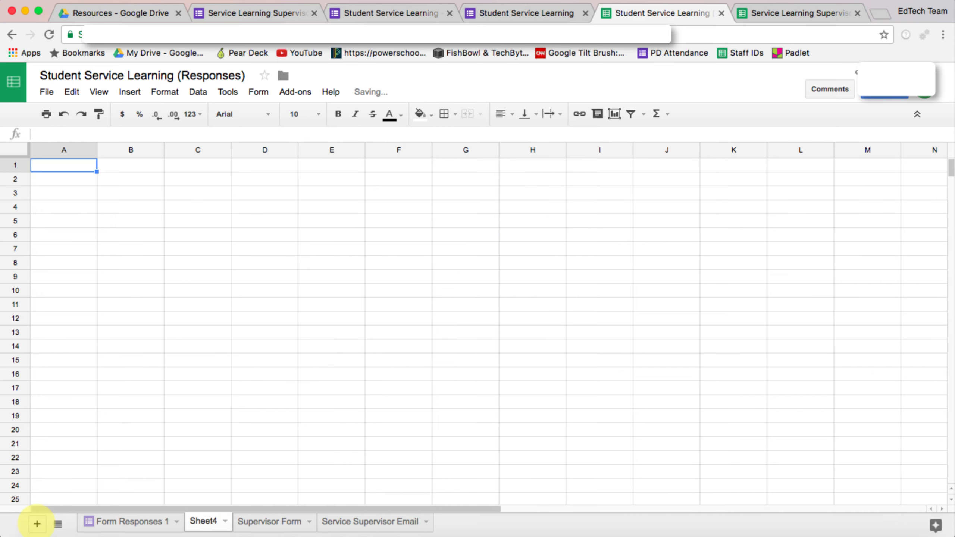
pyautogui.click(225, 521)
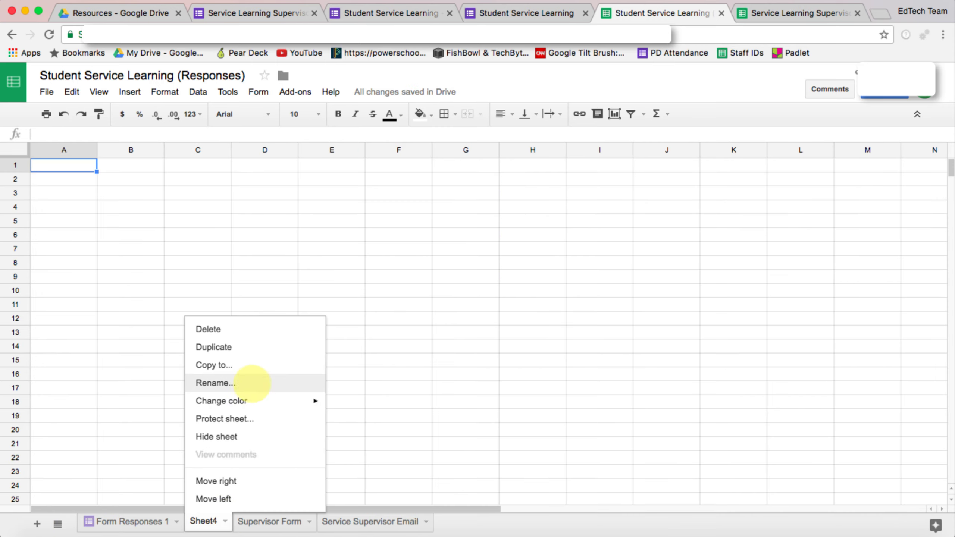
pyautogui.click(255, 380)
pyautogui.write('Ser')
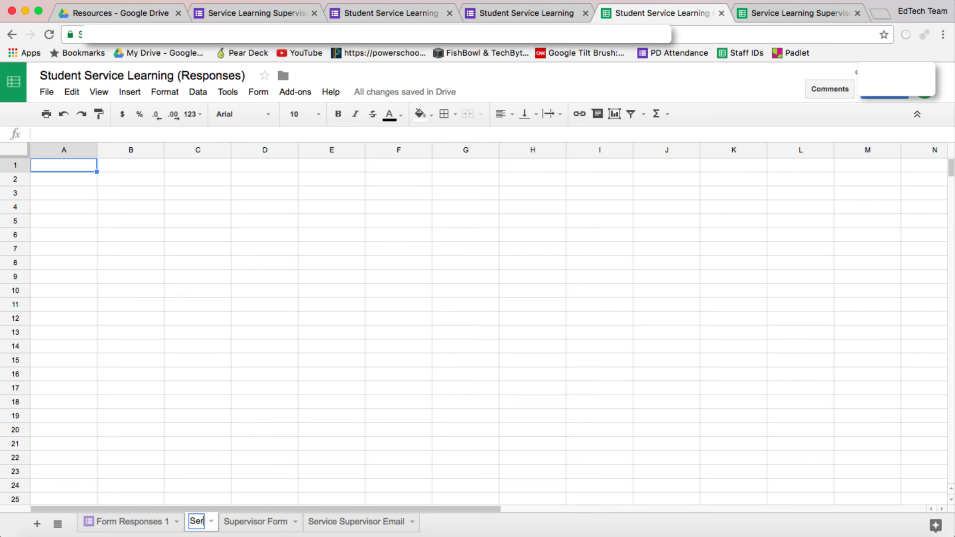
pyautogui.write('cice 1')
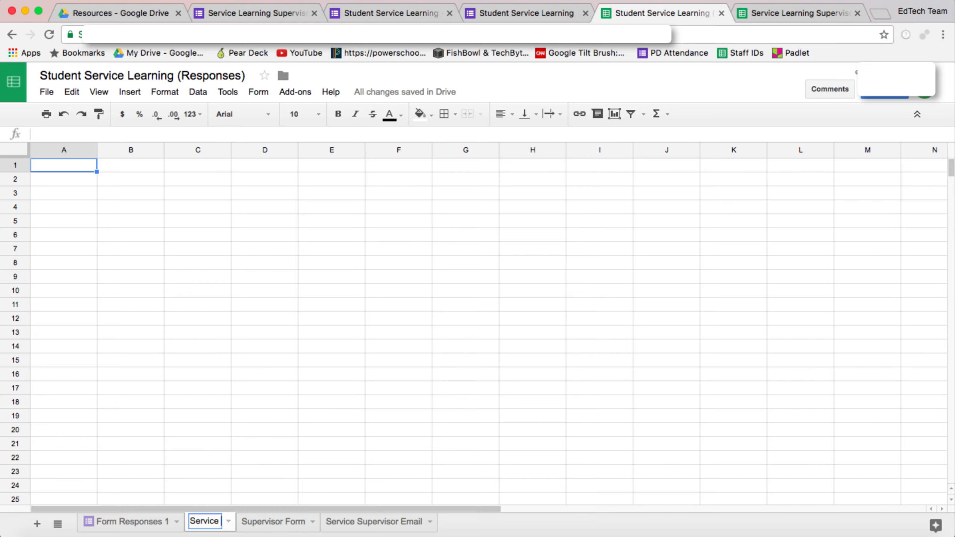
pyautogui.click(246, 477)
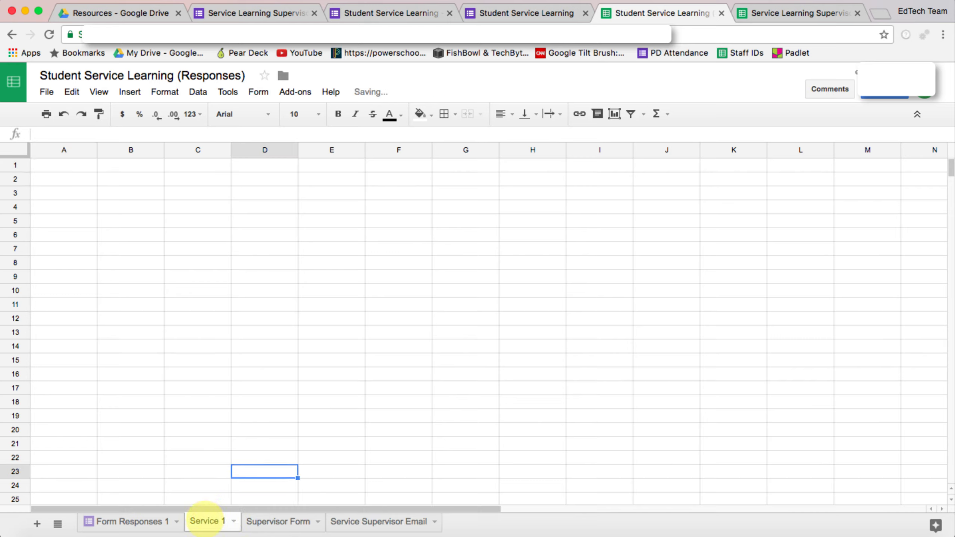
pyautogui.moveTo(207, 521); pyautogui.dragTo(373, 519)
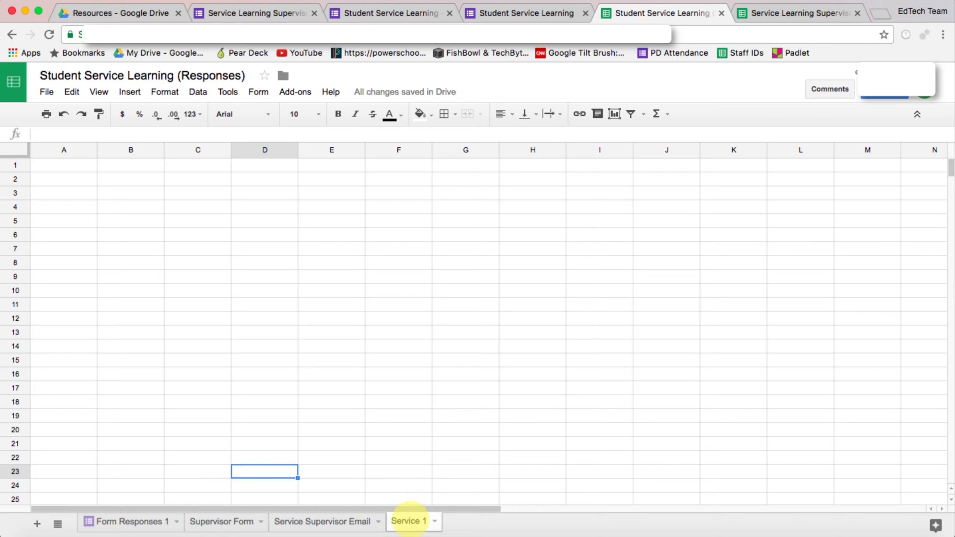
pyautogui.click(60, 164)
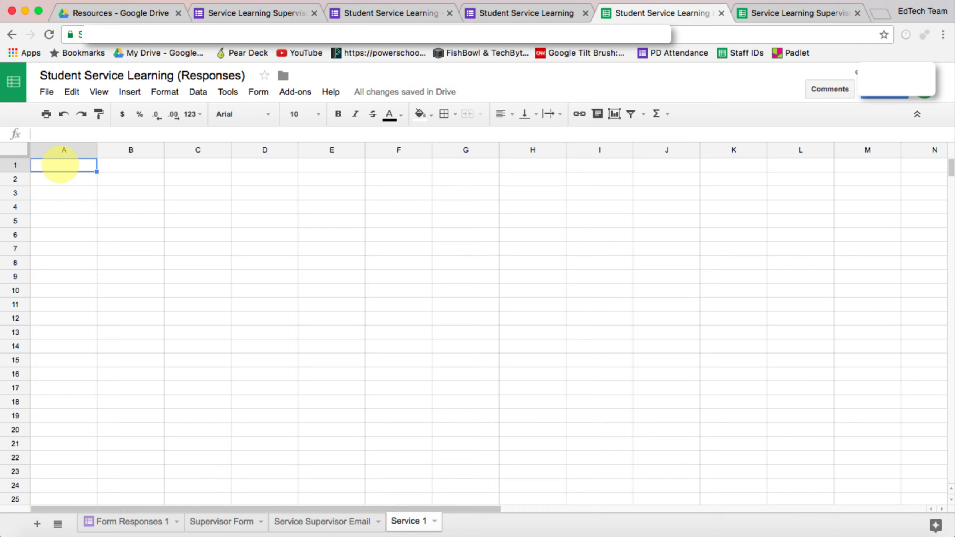
# - Start a =query( formula in Service 1!A1 using 'Form Responses 1'!A:Z as the data range
pyautogui.write('=quer')
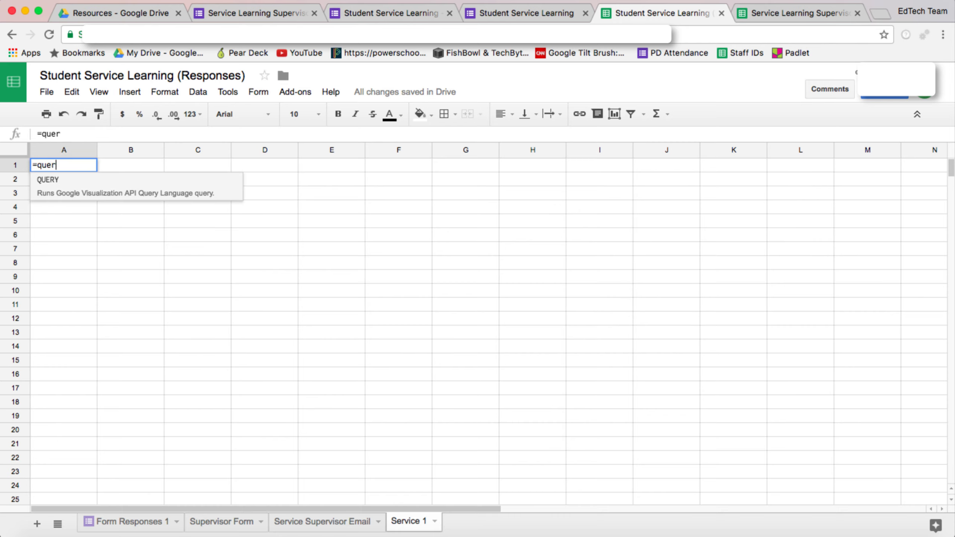
pyautogui.write('y(')
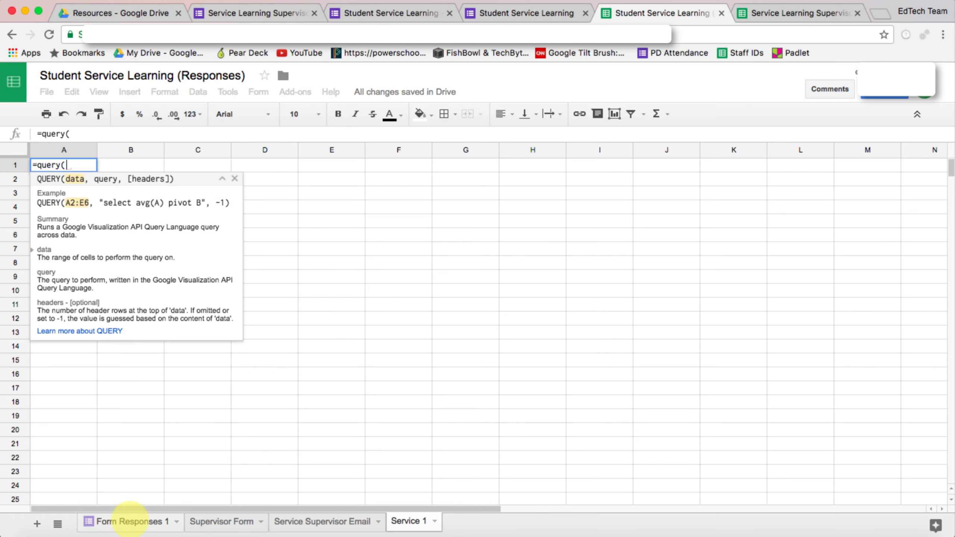
pyautogui.click(129, 521)
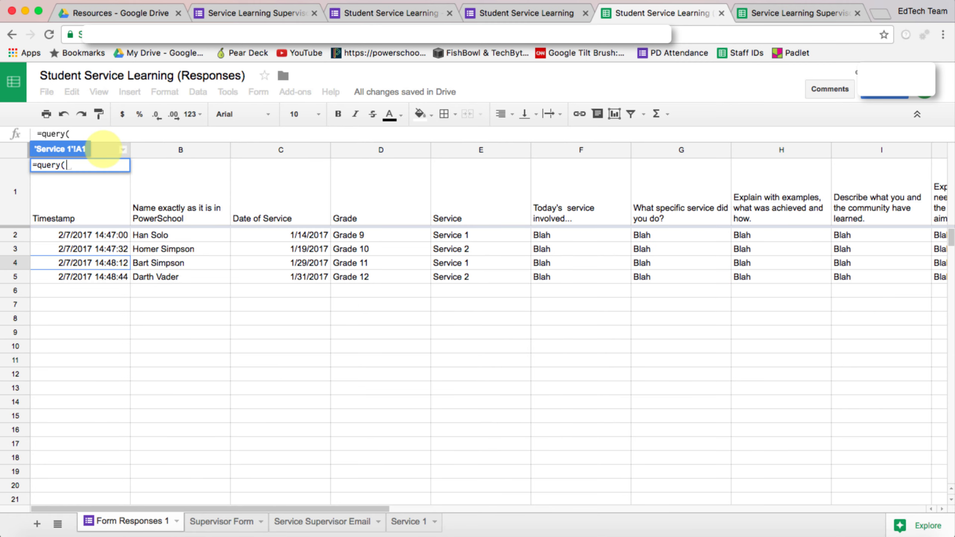
pyautogui.click(104, 148)
pyautogui.hscroll(10, 487, 308)
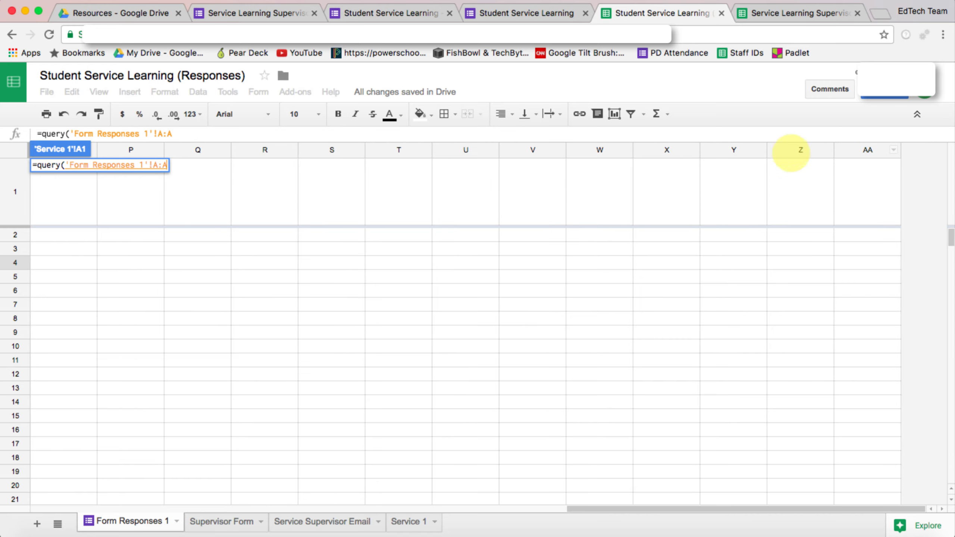
pyautogui.keyDown('shift'); pyautogui.click(801, 149); pyautogui.keyUp('shift')
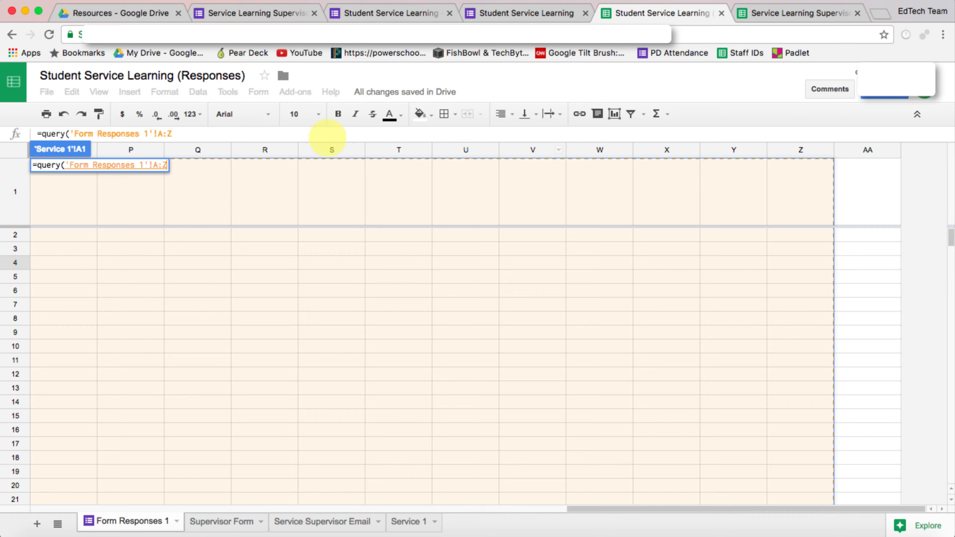
# - Add a "select * where E=" clause that compares against the Service Supervisor Email sheet's A2
pyautogui.write(', ')
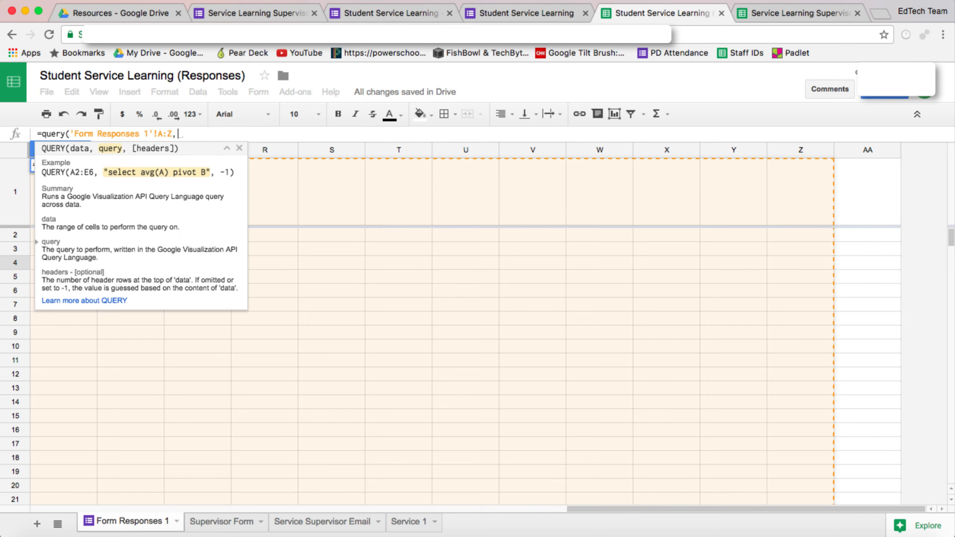
pyautogui.write('"select ')
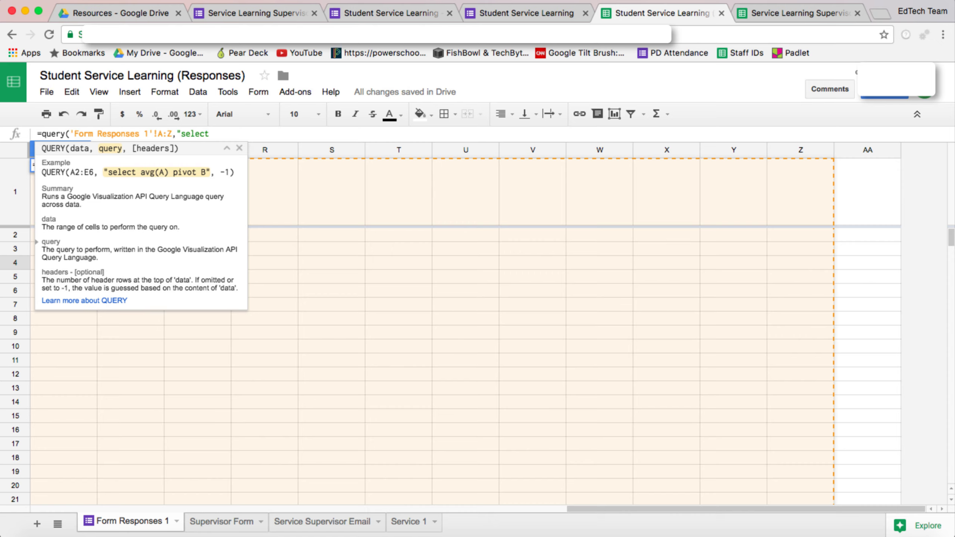
pyautogui.write('* where')
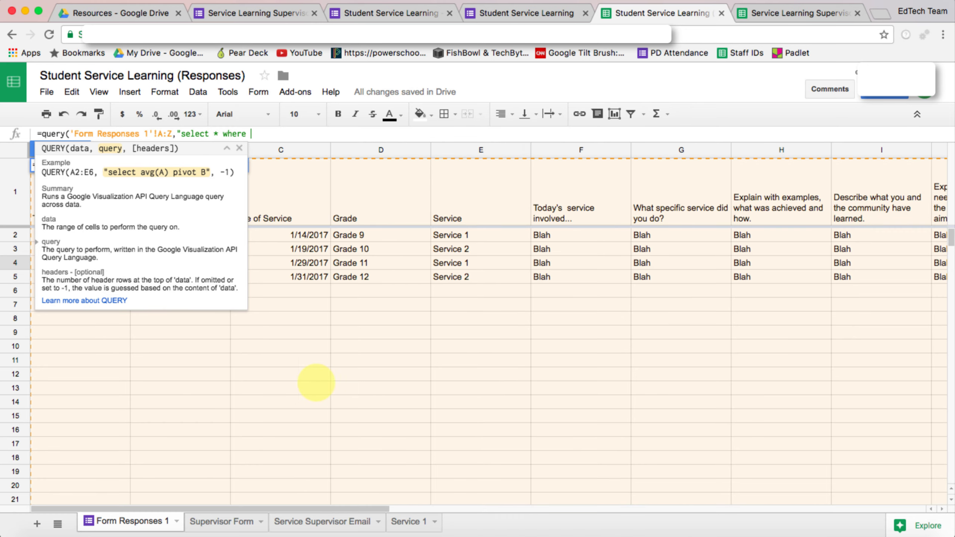
pyautogui.hscroll(-15, 316, 386)
pyautogui.write('E=')
pyautogui.write('"""&\'Service Supervisors Email\'!A2&"""')
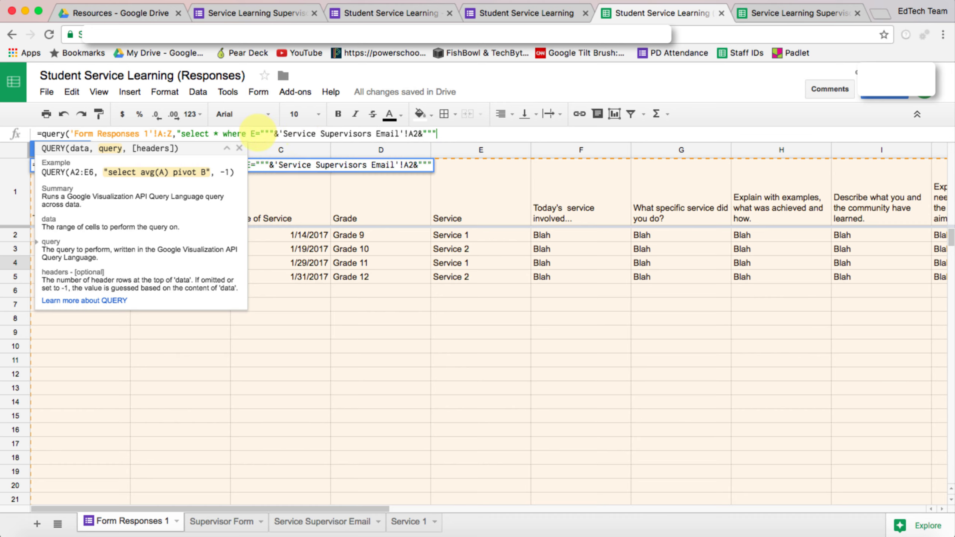
# - Correct 'Service Supervisors' to 'Service Supervisor', drop the trailing space and close the formula with ")
pyautogui.doubleClick(299, 134)
pyautogui.click(442, 132)
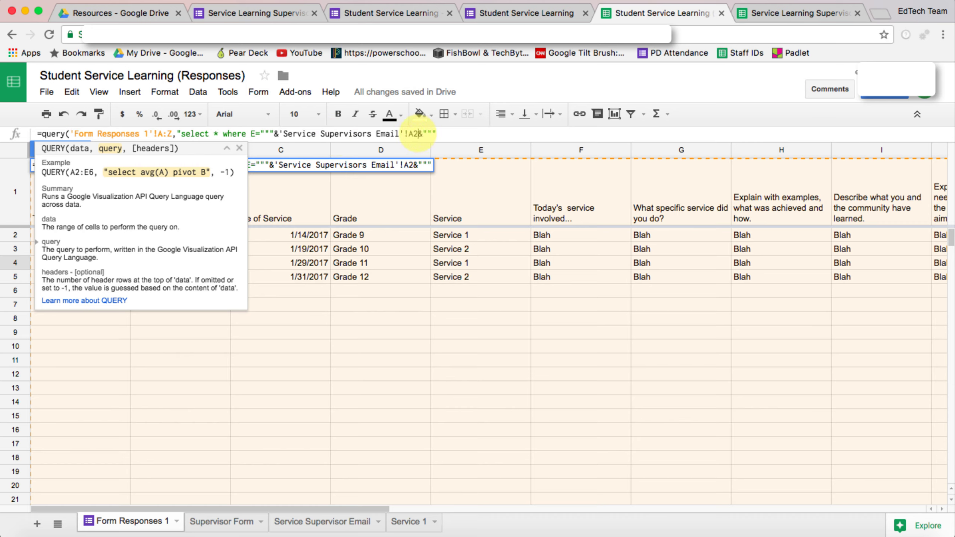
pyautogui.moveTo(417, 134); pyautogui.dragTo(278, 134)
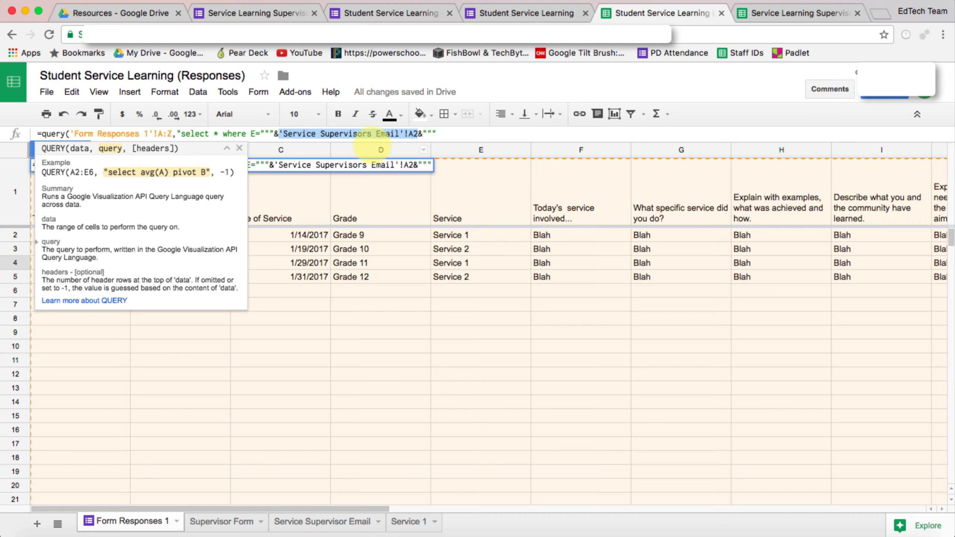
pyautogui.click(371, 134)
pyautogui.press('BackSpace')
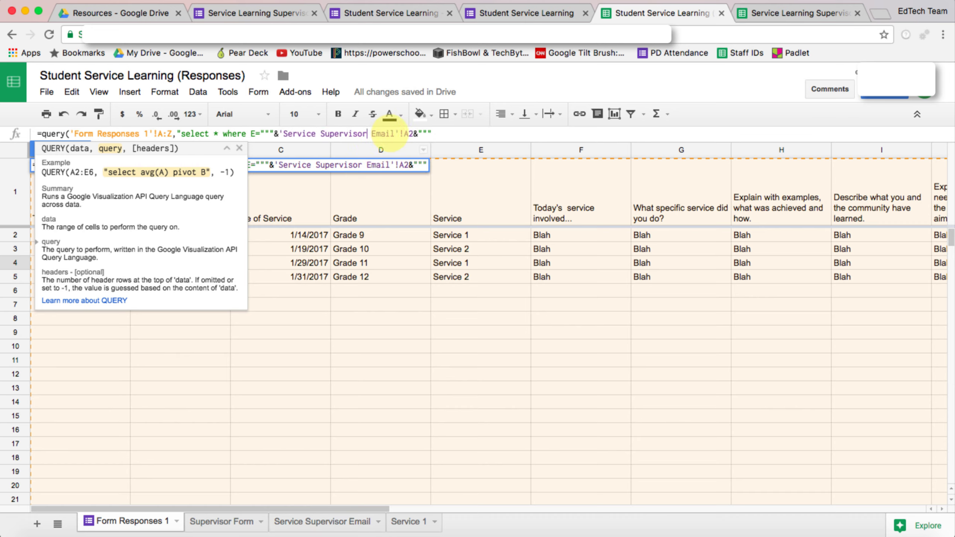
pyautogui.click(445, 133)
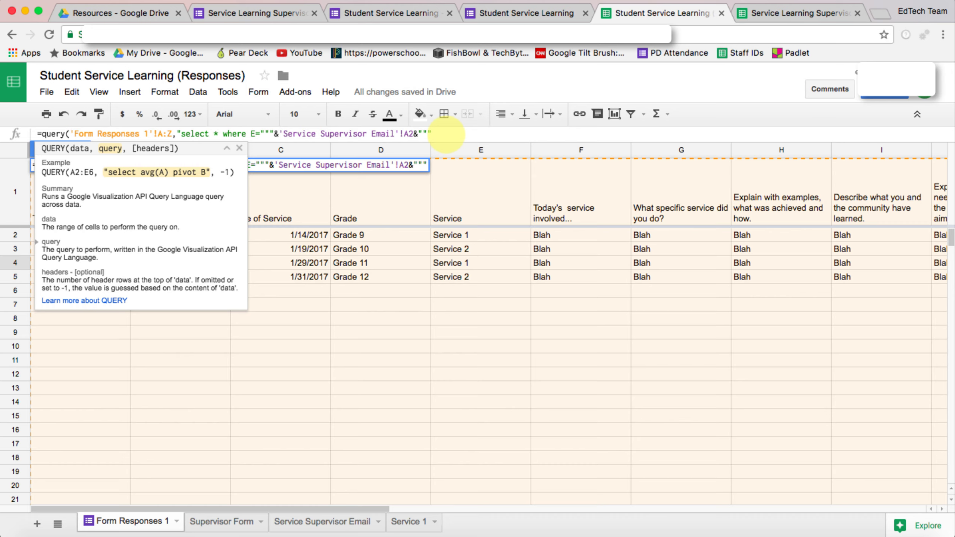
pyautogui.press('BackSpace')
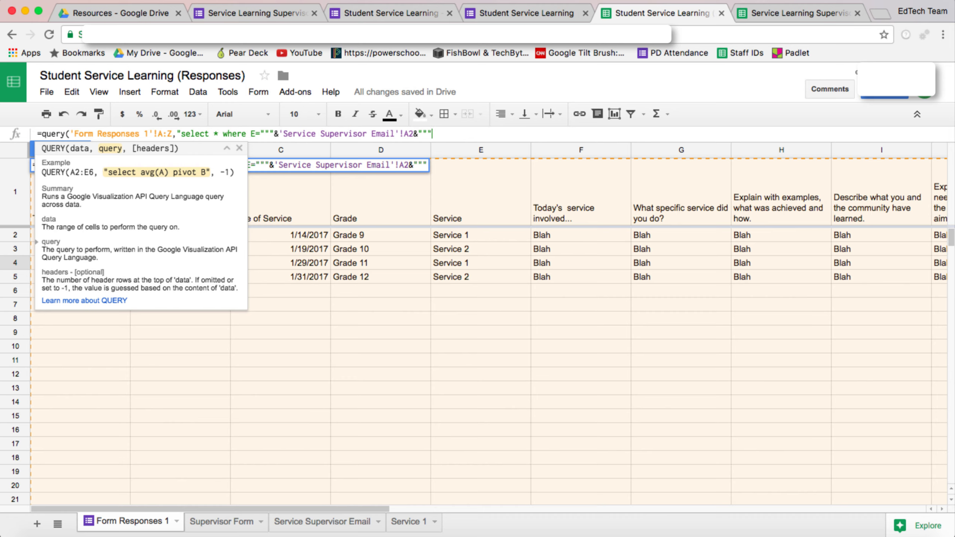
pyautogui.write(')')
pyautogui.write('"')
# - Enter the Service 1 query and inspect A1's formula and its two returned Service 1 responses
pyautogui.press('Return')
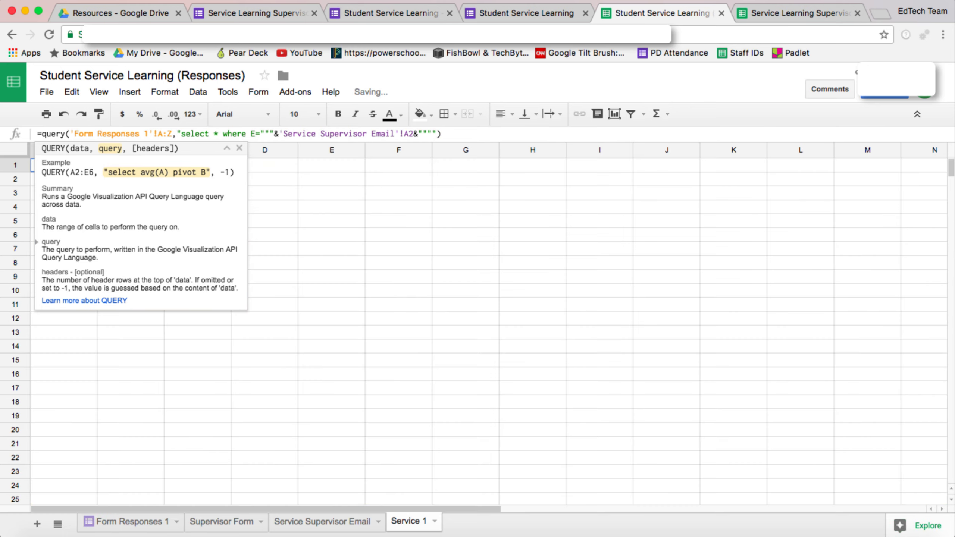
pyautogui.click(450, 266)
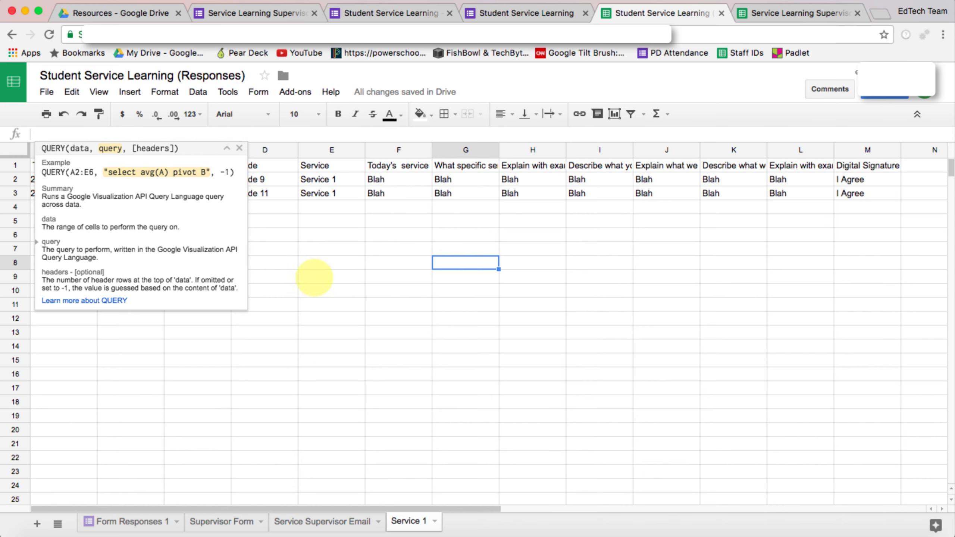
pyautogui.click(239, 147)
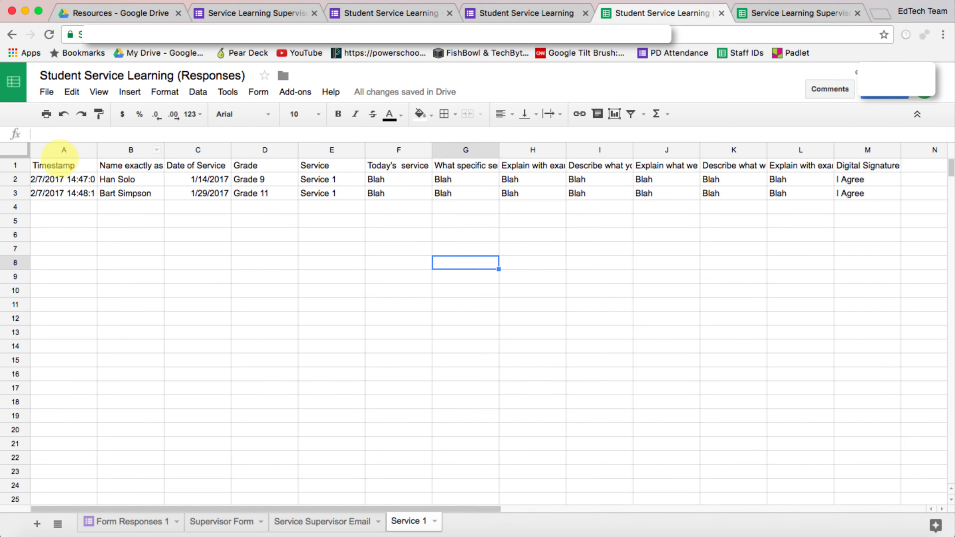
pyautogui.click(63, 162)
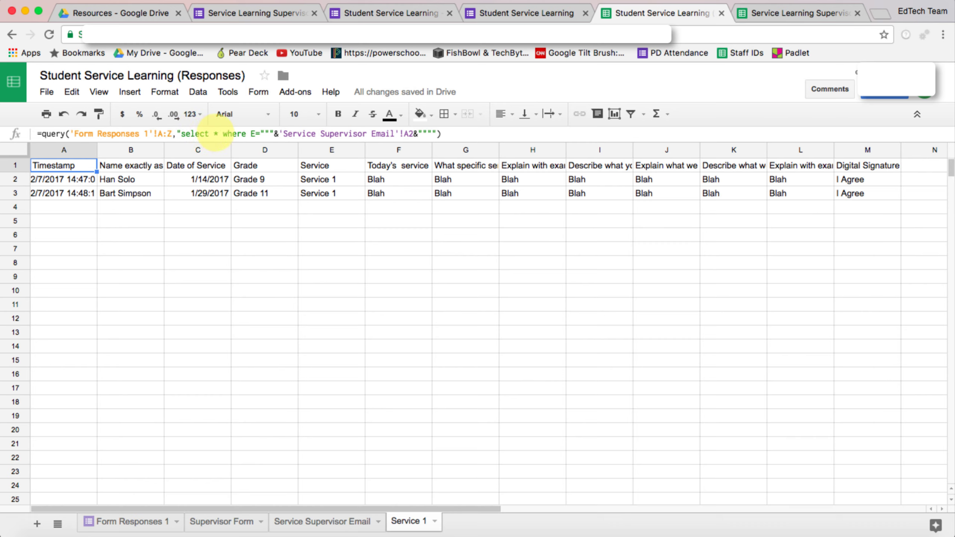
pyautogui.doubleClick(216, 134)
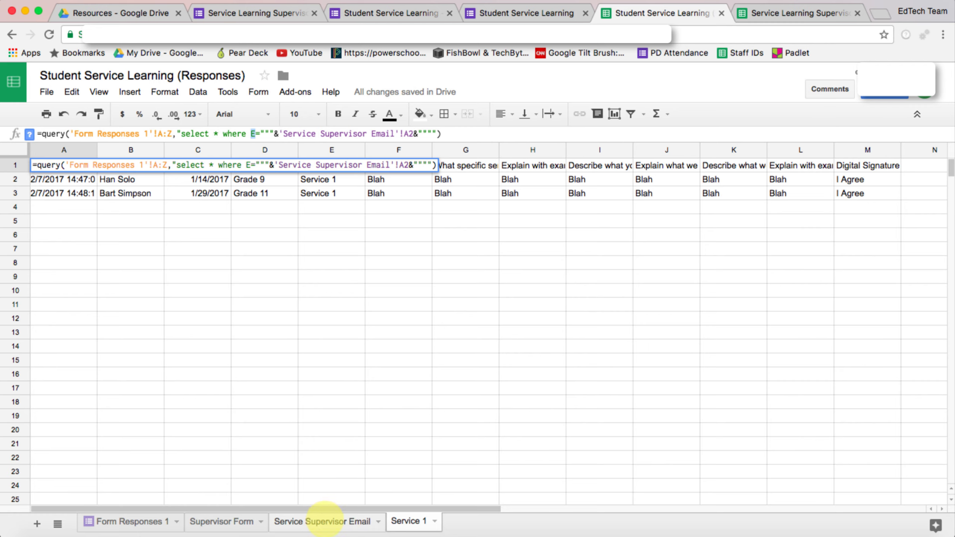
pyautogui.click(324, 522)
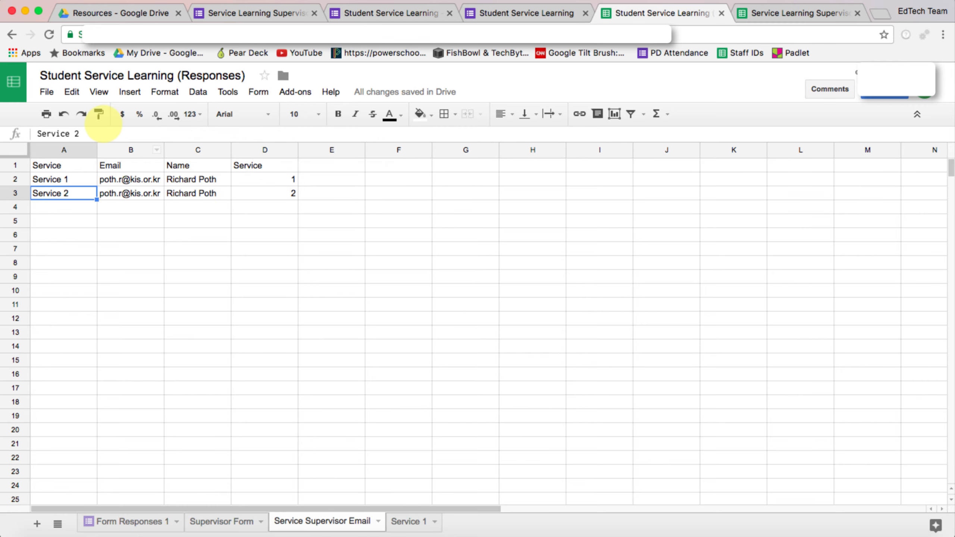
pyautogui.click(77, 177)
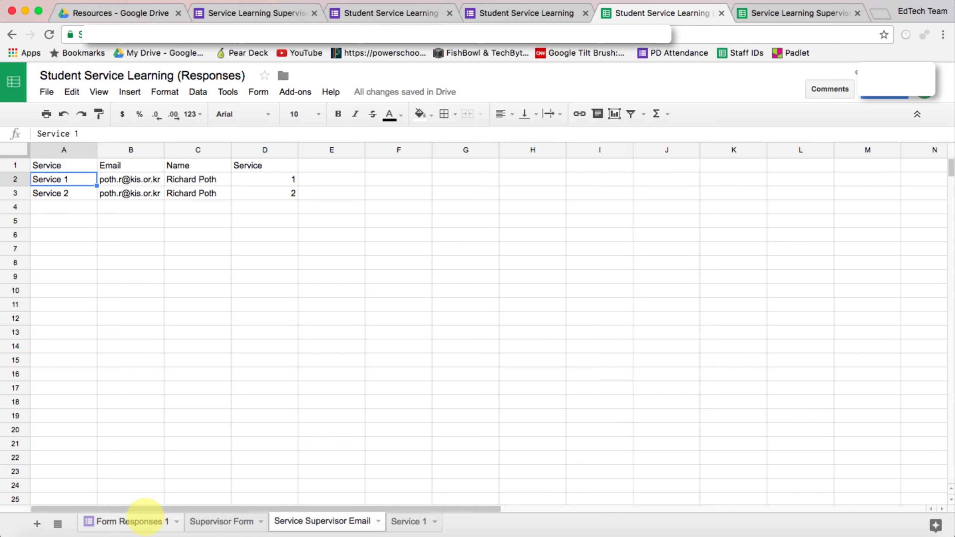
pyautogui.click(148, 521)
pyautogui.click(468, 236)
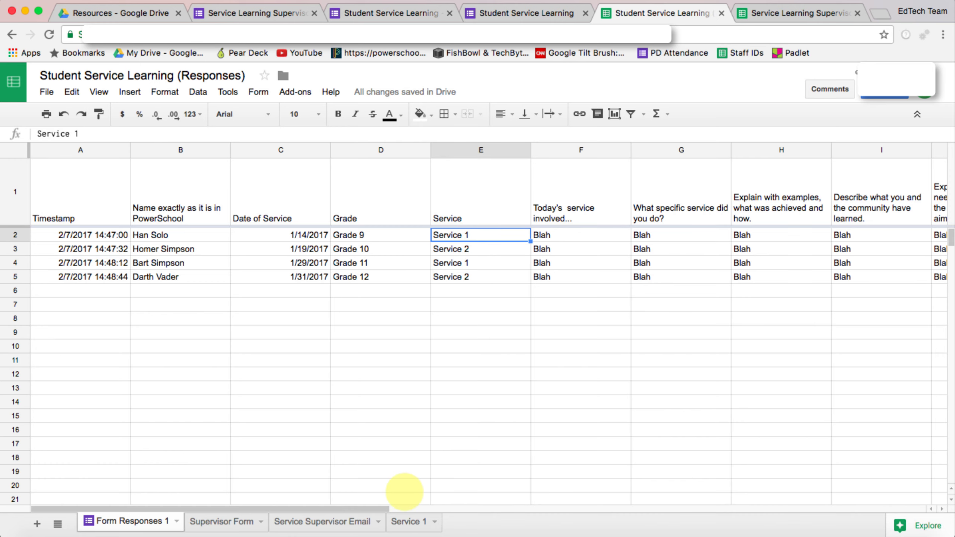
pyautogui.click(410, 521)
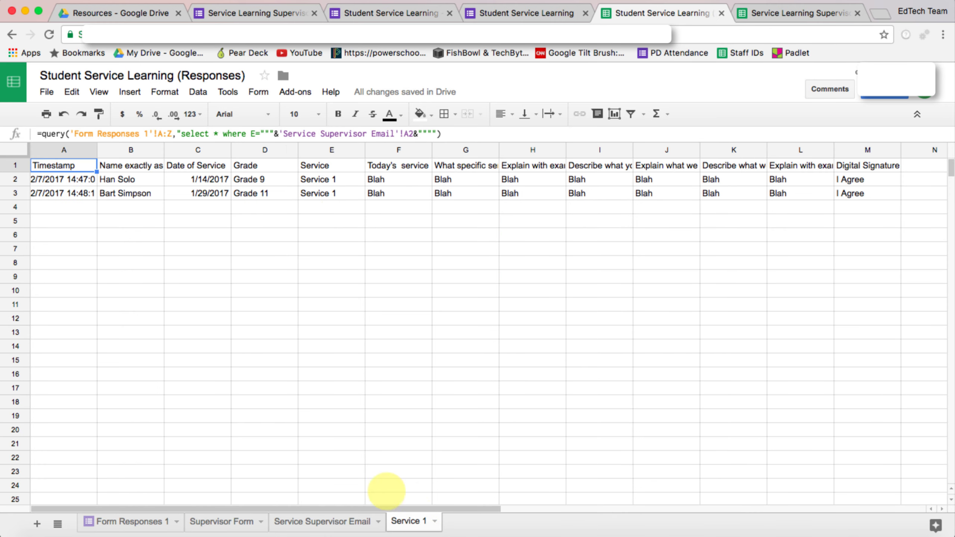
# - Duplicate the Service 1 sheet and rename the copy to 'Service 2'
pyautogui.click(435, 521)
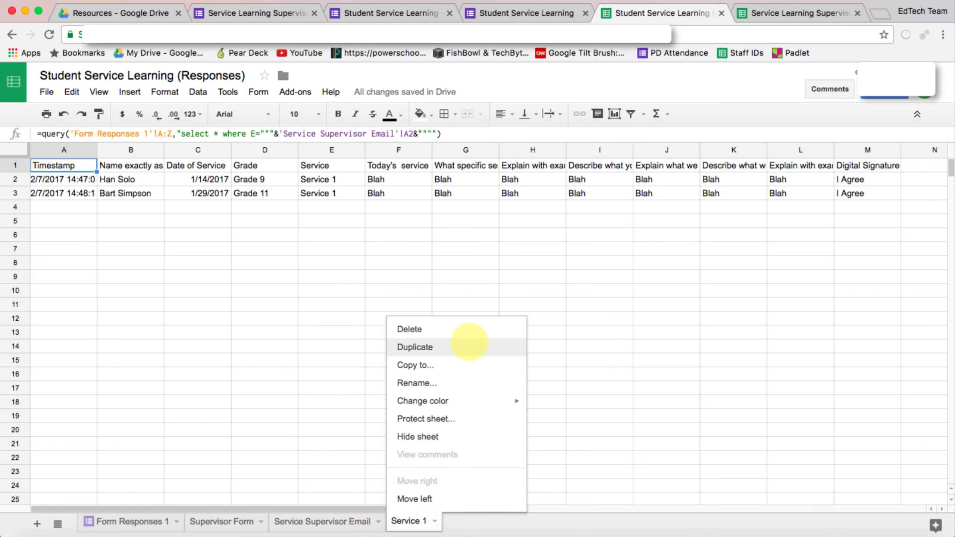
pyautogui.click(469, 344)
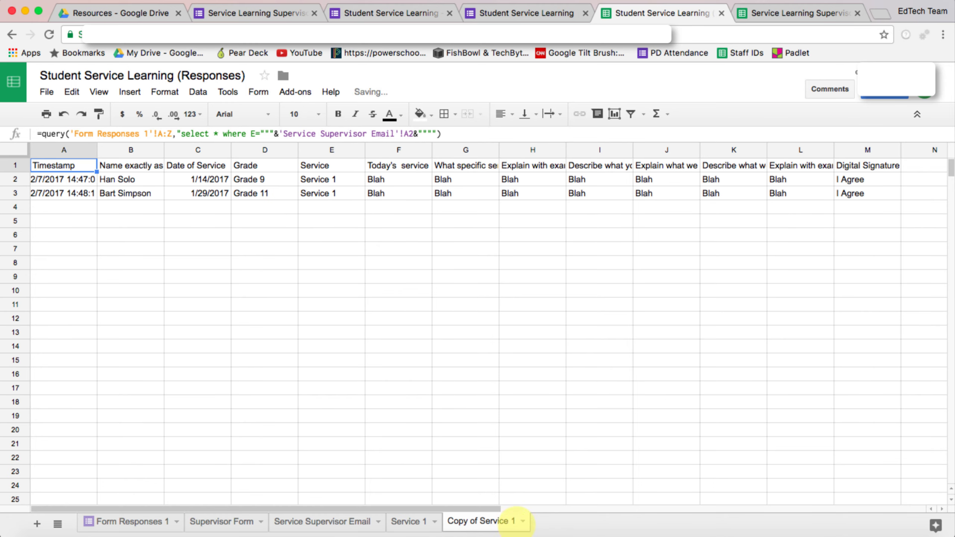
pyautogui.click(523, 521)
pyautogui.click(515, 383)
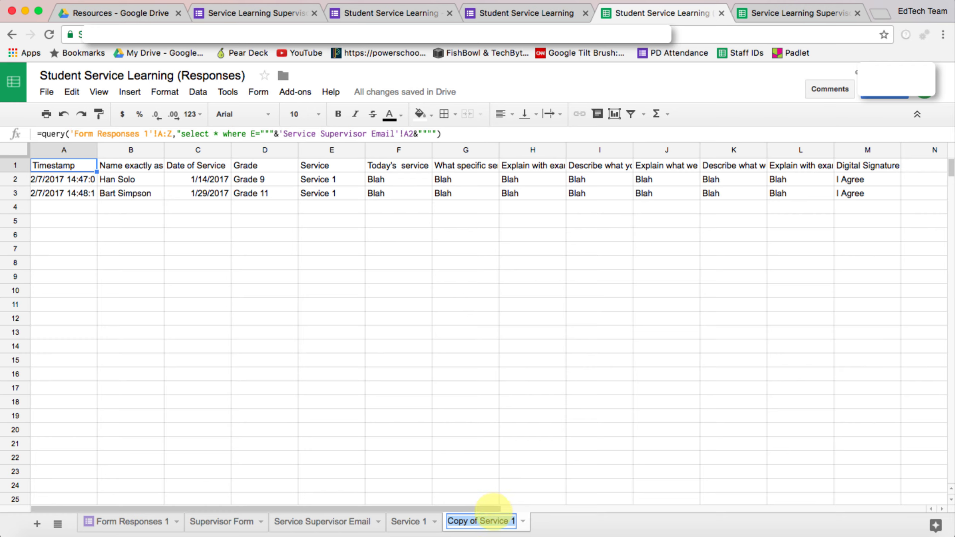
pyautogui.write('Service')
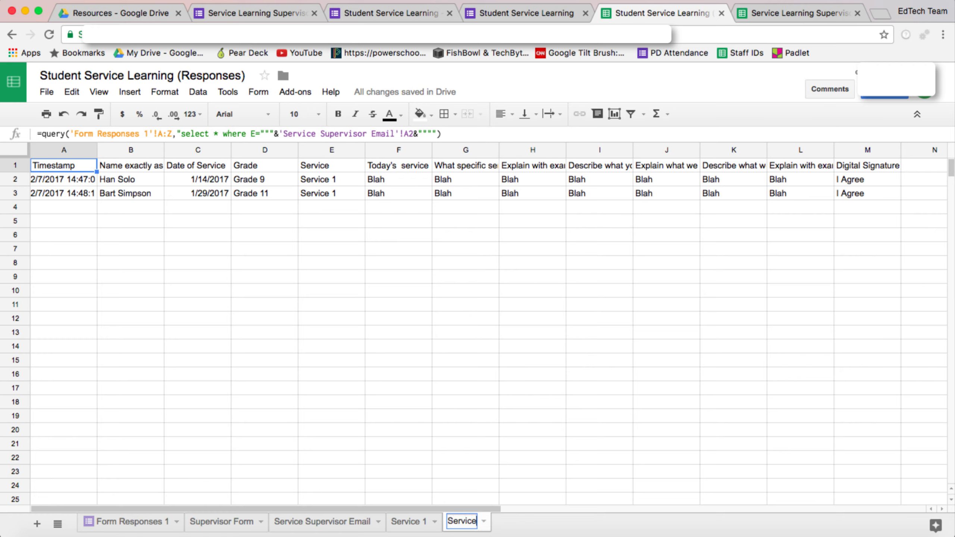
pyautogui.write(' 2')
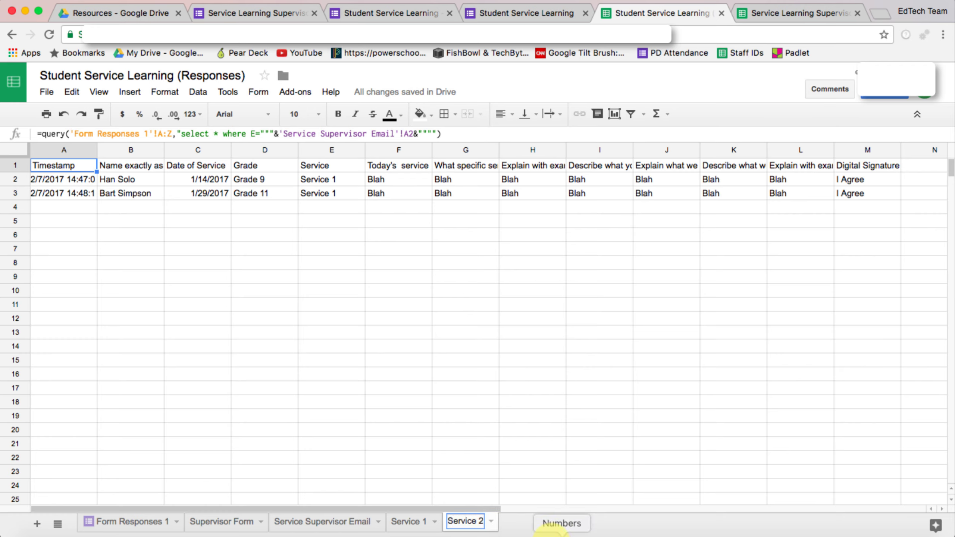
pyautogui.click(522, 522)
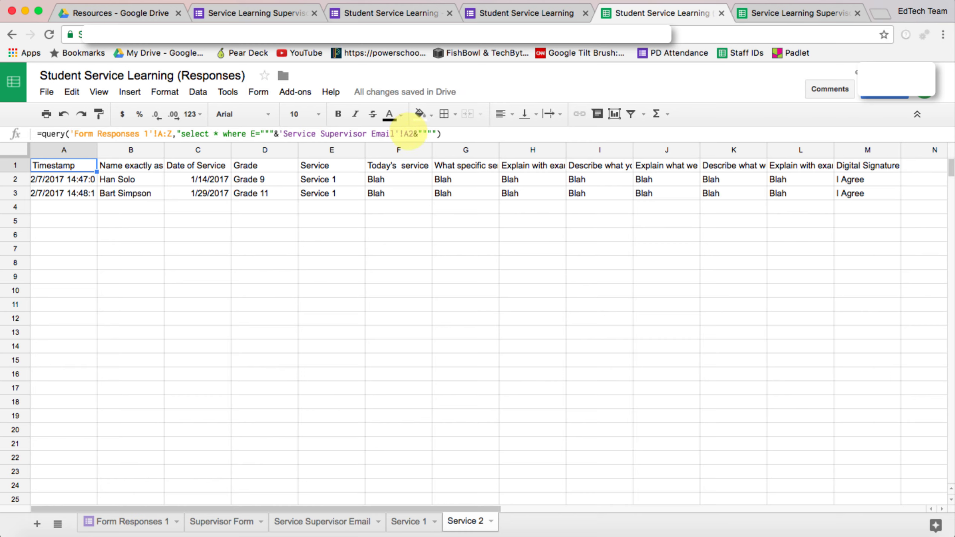
# - Change the Service 2 query's supervisor reference from A2 to A3 of Service Supervisor Email
pyautogui.click(317, 521)
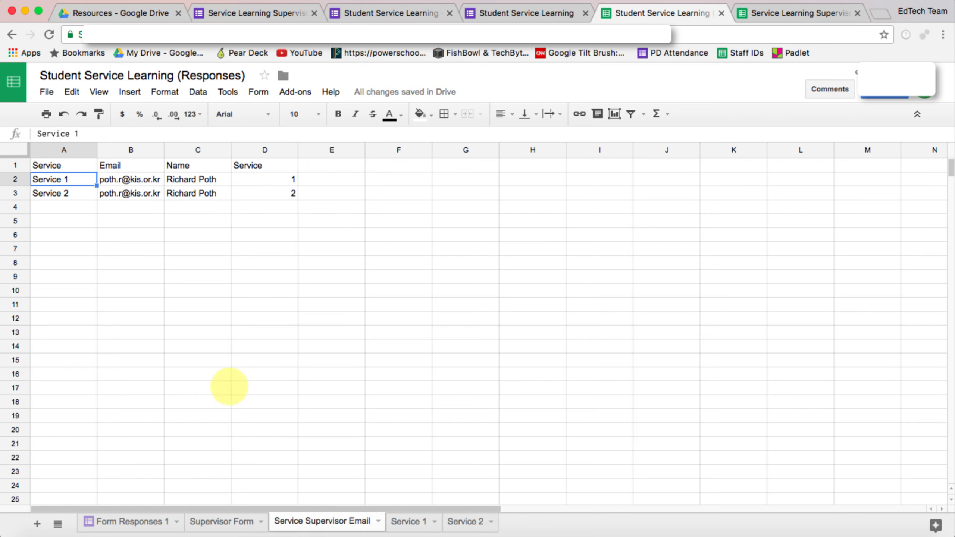
pyautogui.click(51, 192)
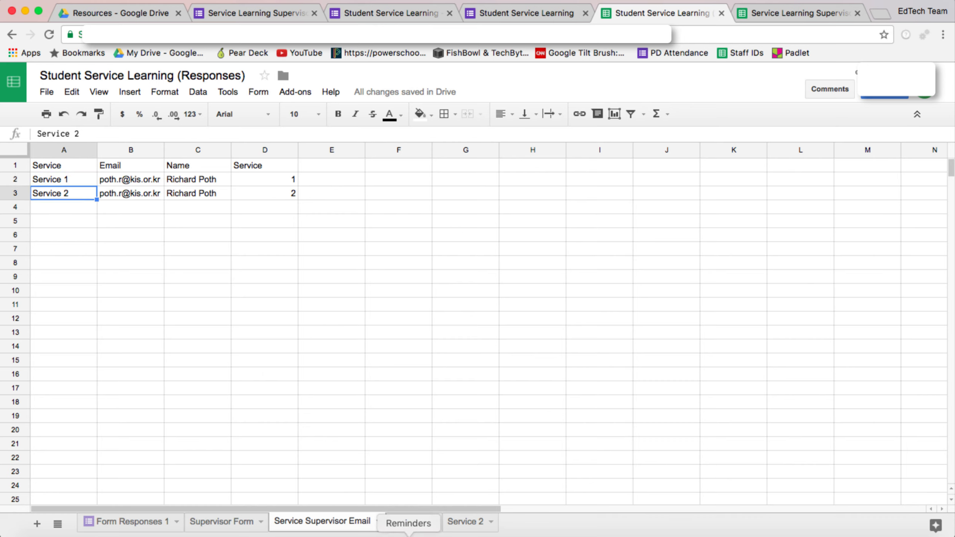
pyautogui.click(466, 521)
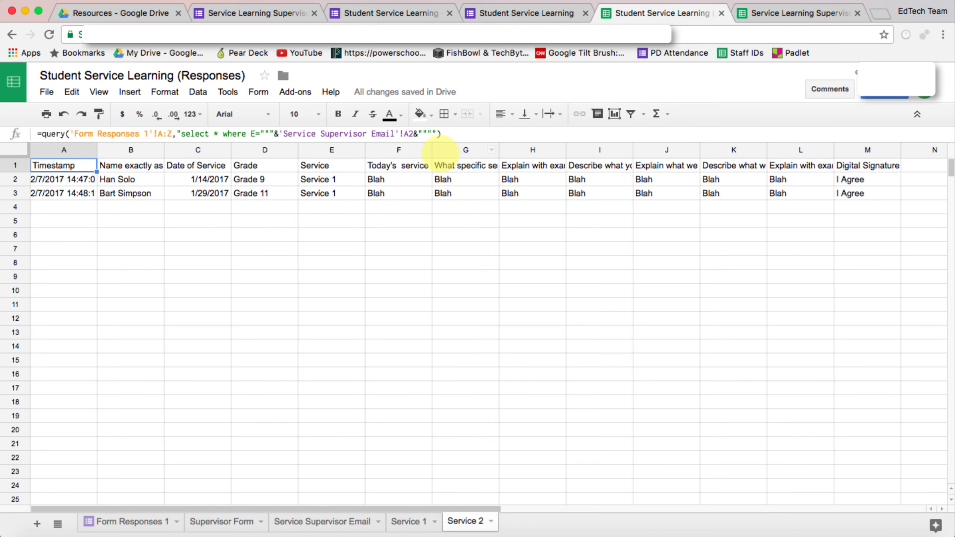
pyautogui.click(412, 134)
pyautogui.press('BackSpace')
pyautogui.write('3')
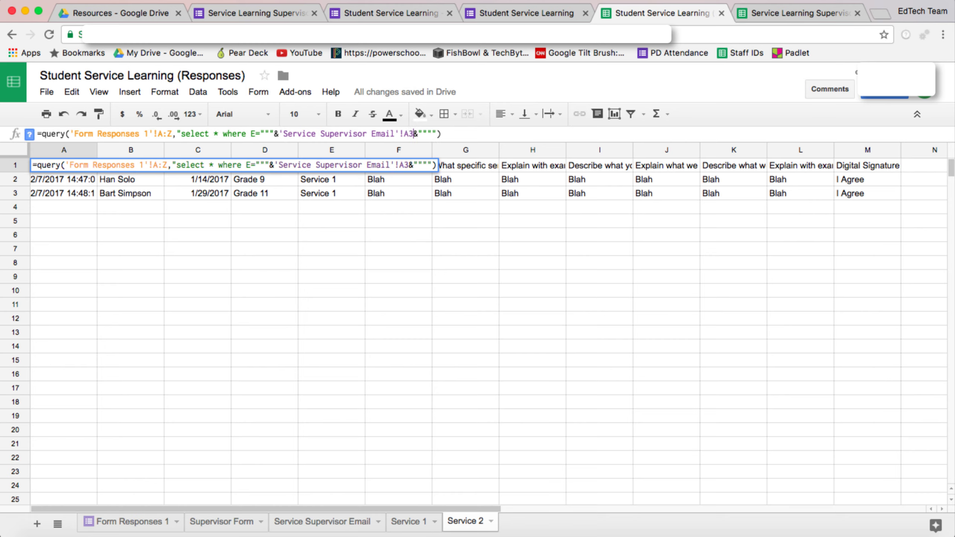
pyautogui.press('Return')
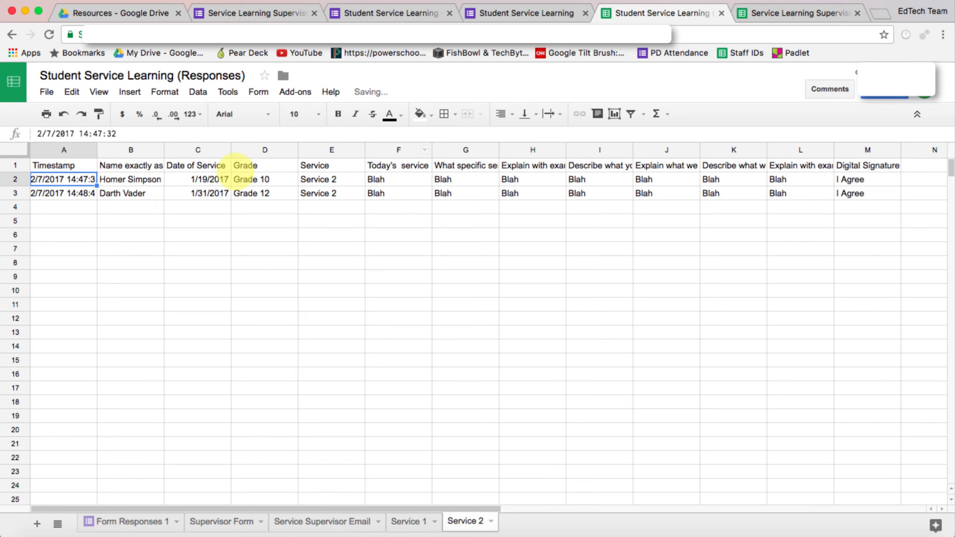
# - Compare the Service 1 and Service 2 sheets to confirm each lists only its own responses
pyautogui.click(331, 192)
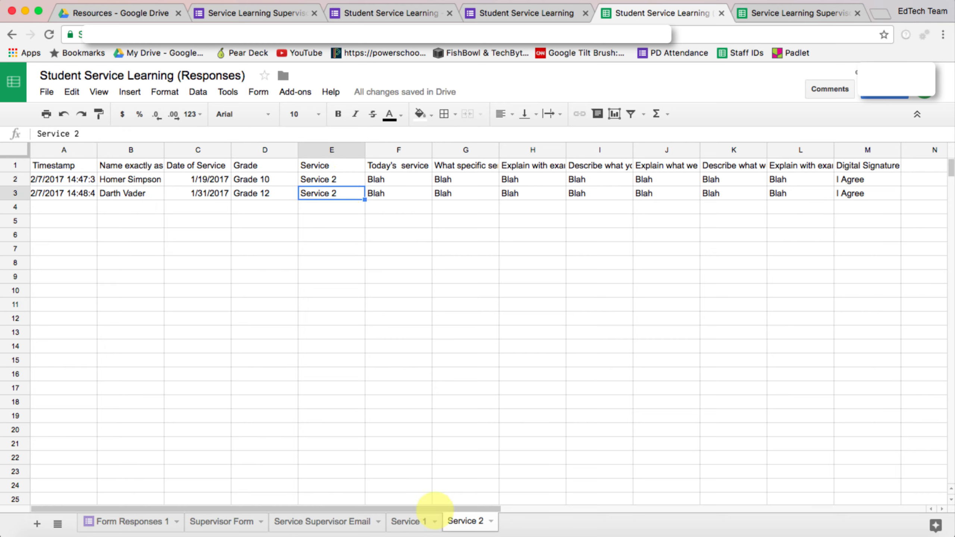
pyautogui.click(412, 521)
pyautogui.click(465, 521)
pyautogui.click(410, 521)
pyautogui.click(465, 521)
pyautogui.click(406, 521)
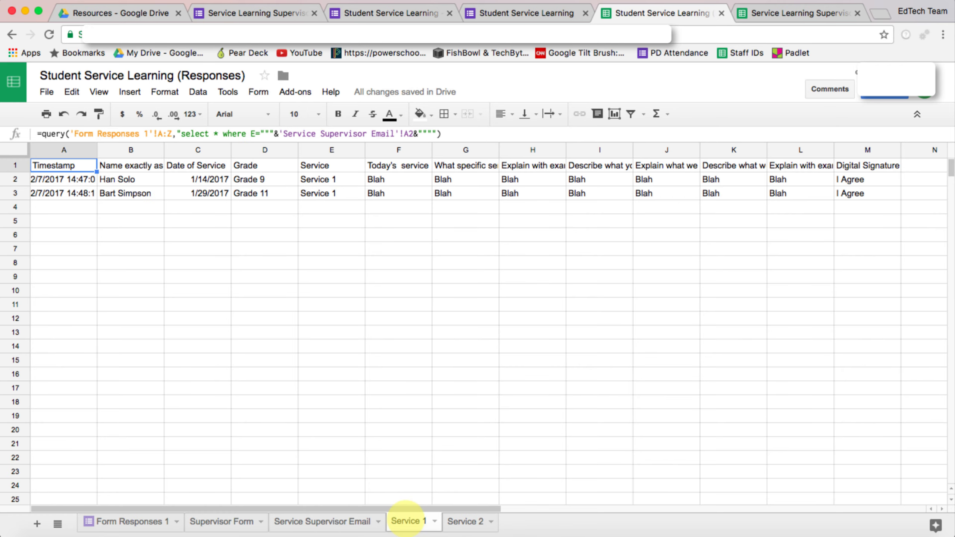
pyautogui.click(465, 521)
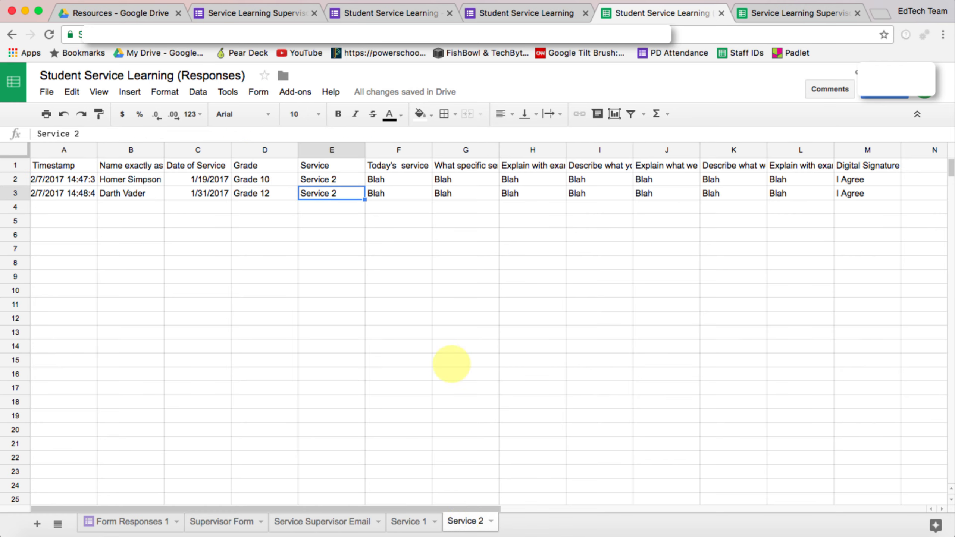